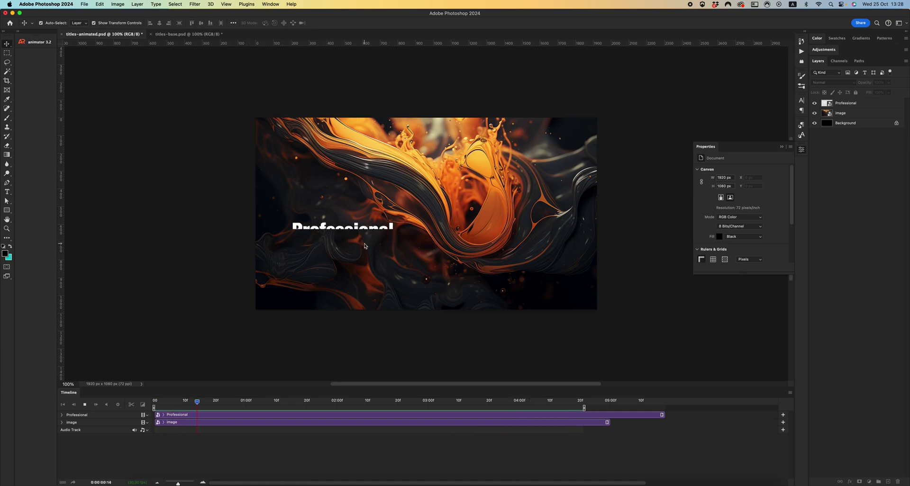
Stop the preview and move the title block right and lower on the canvas.
key("space")
key("Left")
key("Left")
key("Left")
key("Left")
key("Left")
key("Left")
key("Left")
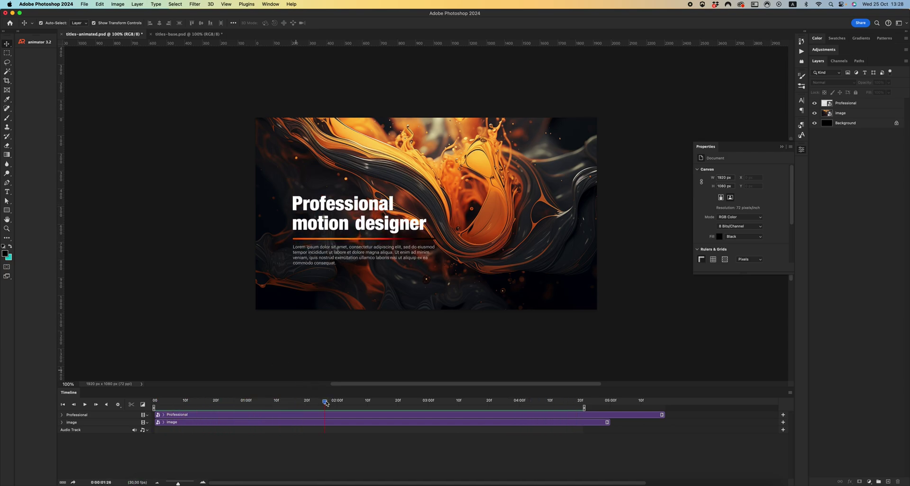
left_click_drag(331, 210, 469, 229)
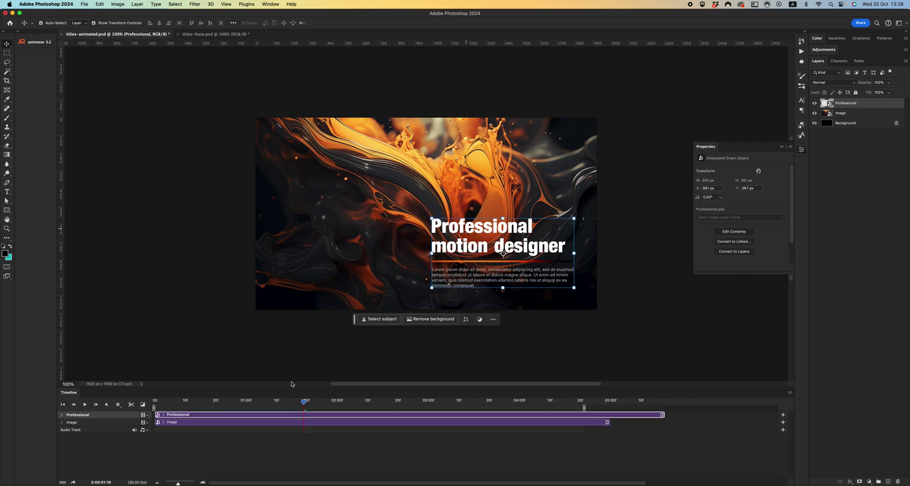
Rewind and replay the title animation to check it, then switch to titles-base.psd.
left_click_drag(305, 407, 208, 402)
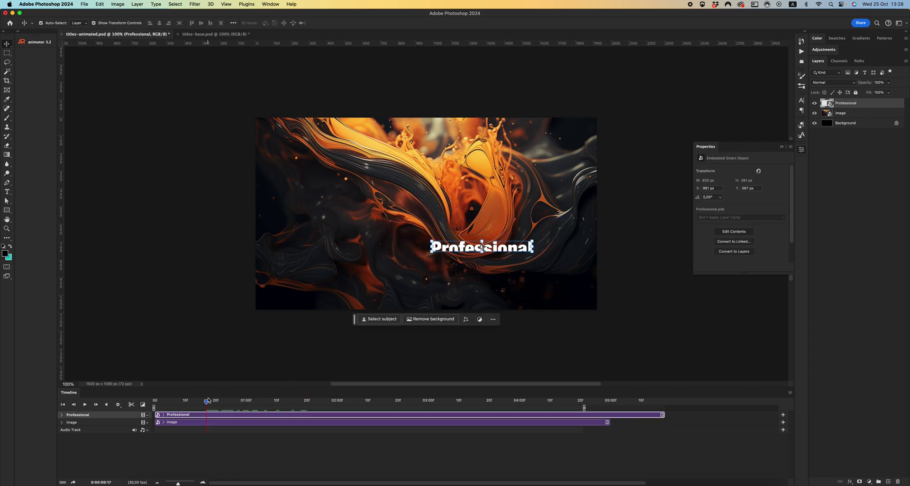
left_click(85, 405)
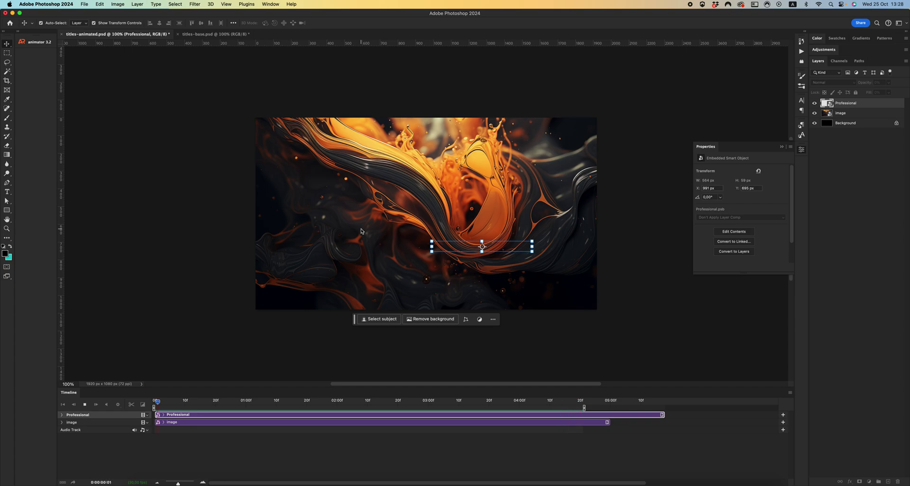
left_click(230, 235)
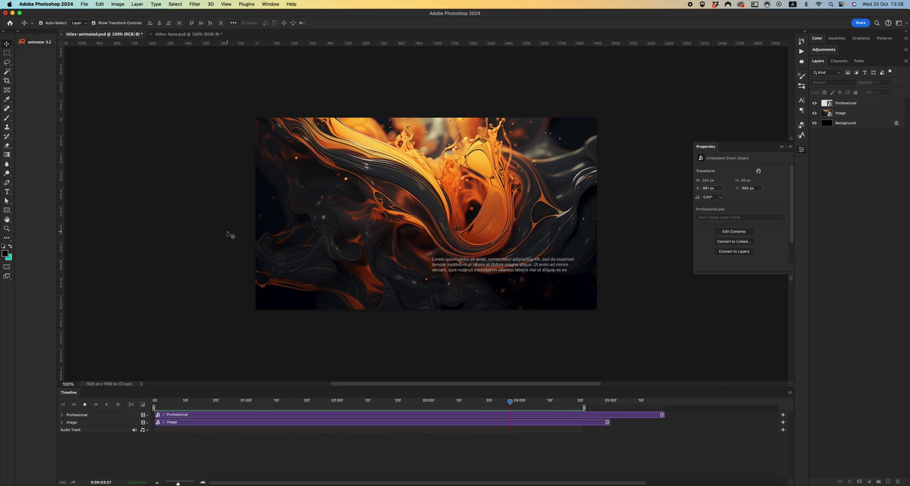
key("space")
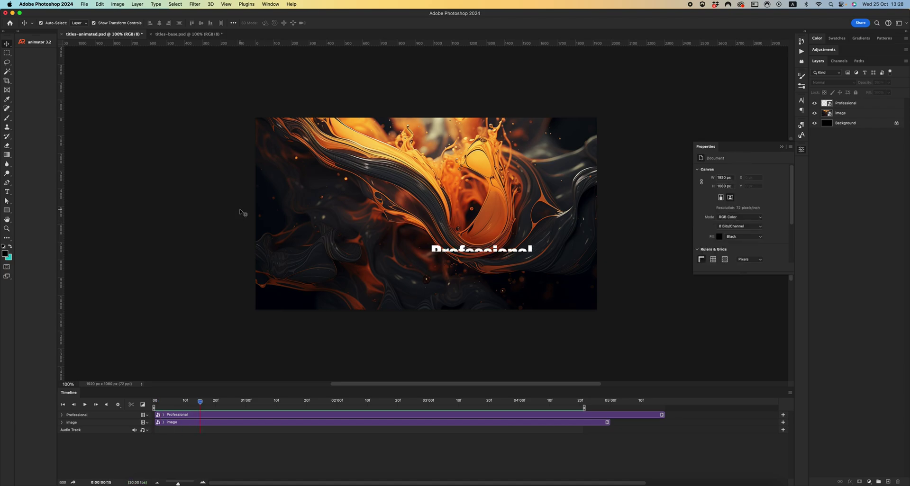
left_click(183, 35)
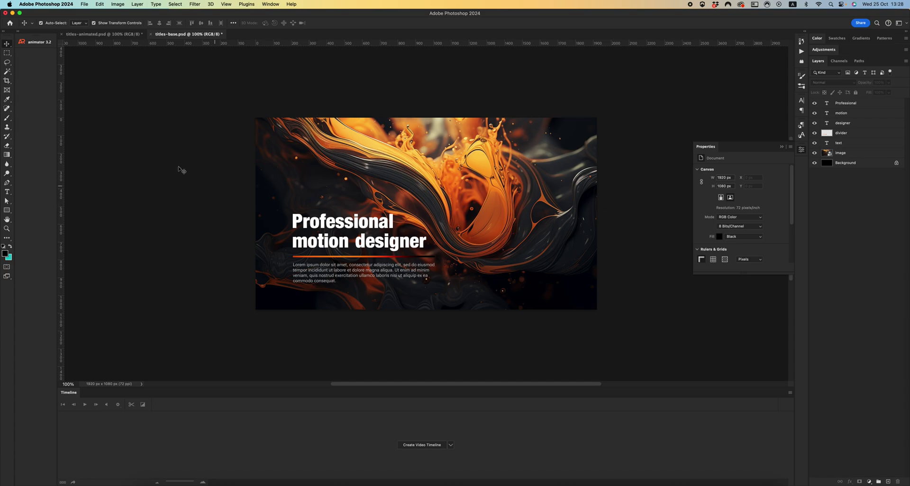
Dock the Animator 3.2 panel beside the tools and create a video timeline for all layers.
left_click(26, 45)
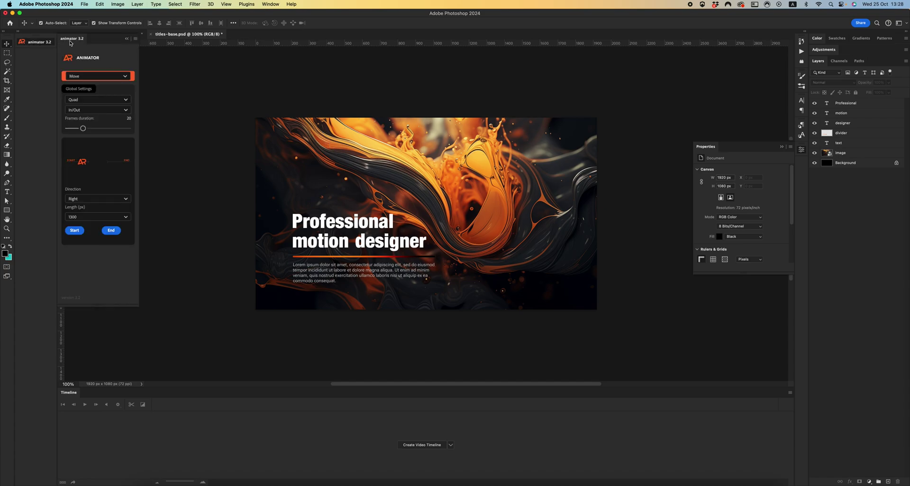
left_click(18, 33)
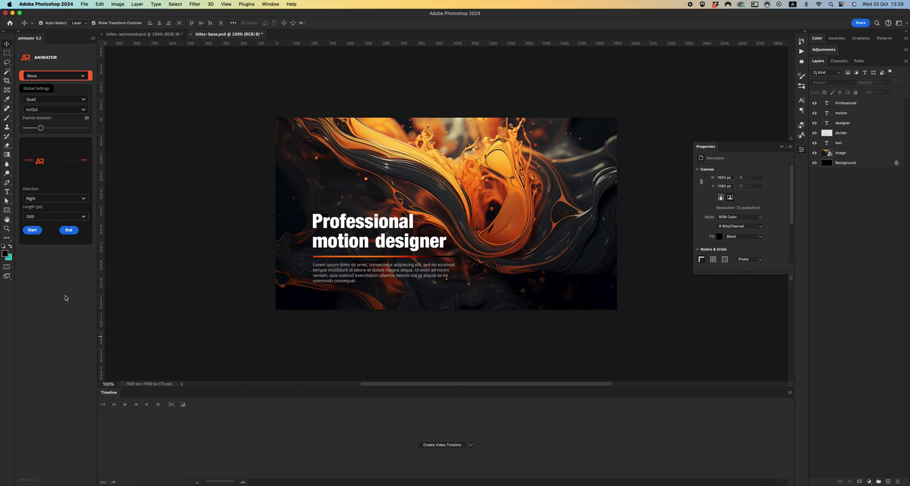
left_click(270, 4)
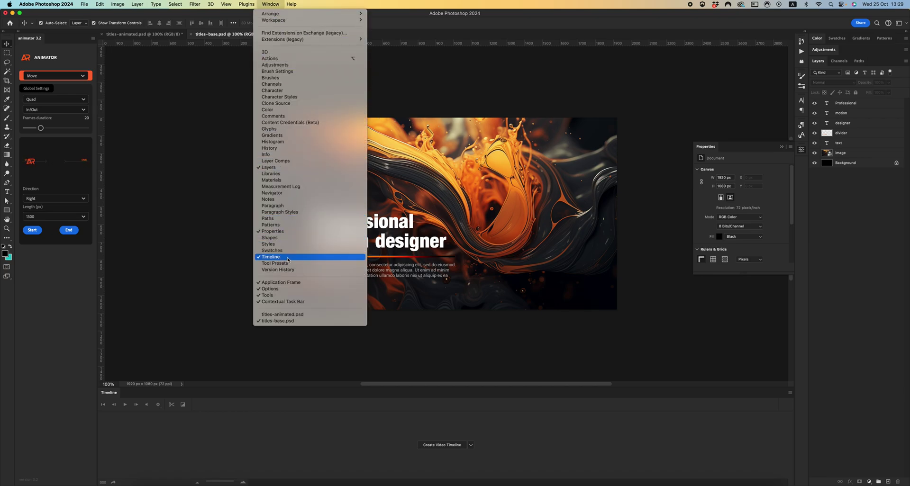
left_click(189, 350)
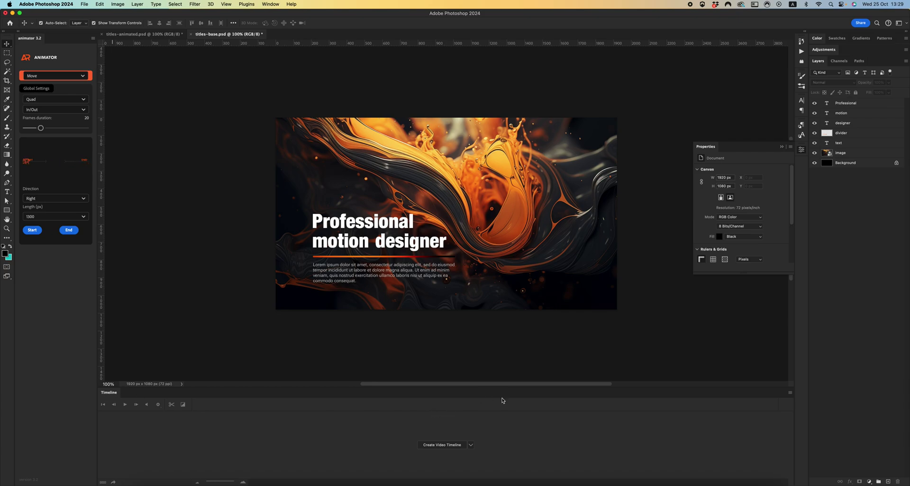
left_click(449, 448)
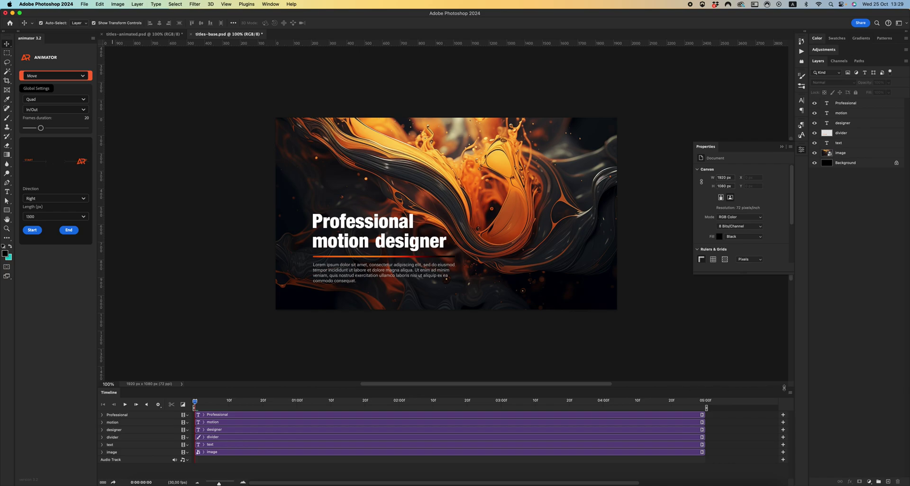
Confirm a 30 fps timeline frame rate and switch Animator to Welcome Page & Useful links.
left_click(790, 395)
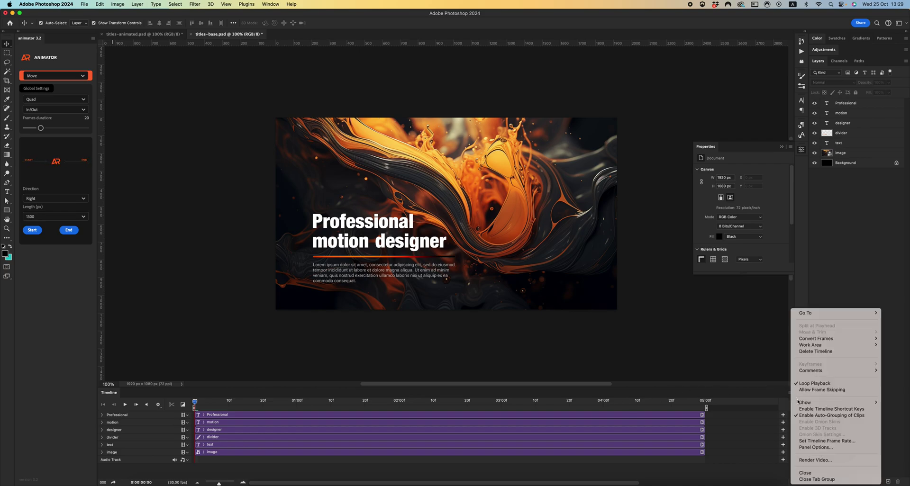
left_click(824, 441)
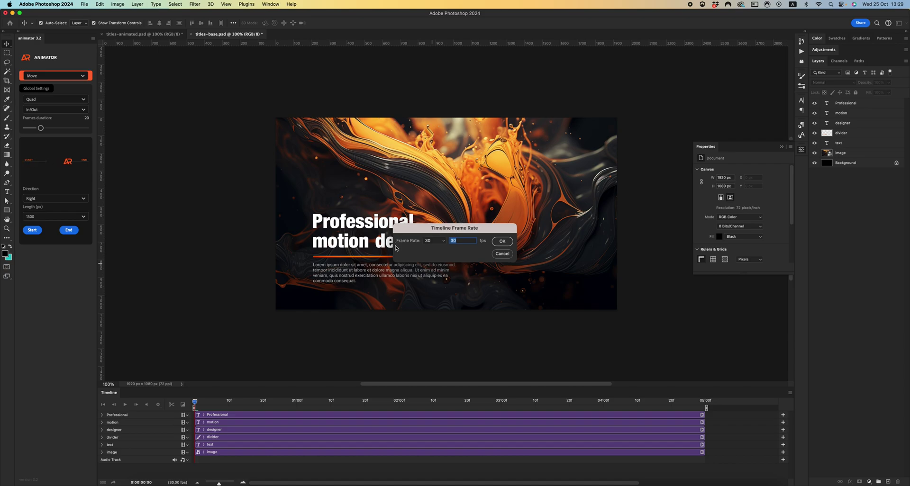
left_click(502, 242)
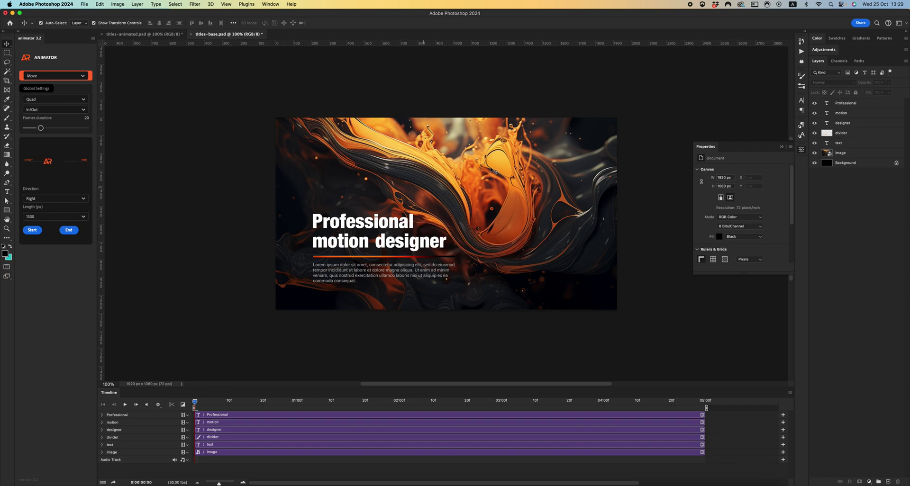
left_click(36, 76)
left_click(42, 90)
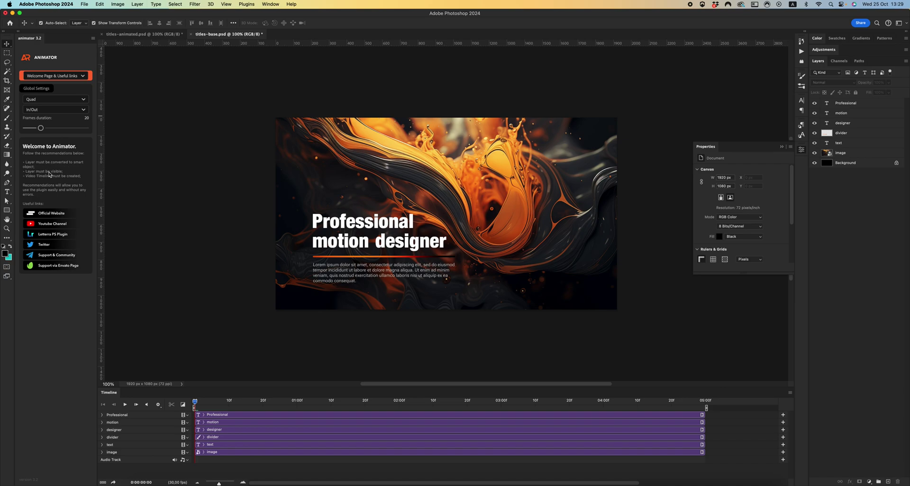
left_click(848, 143)
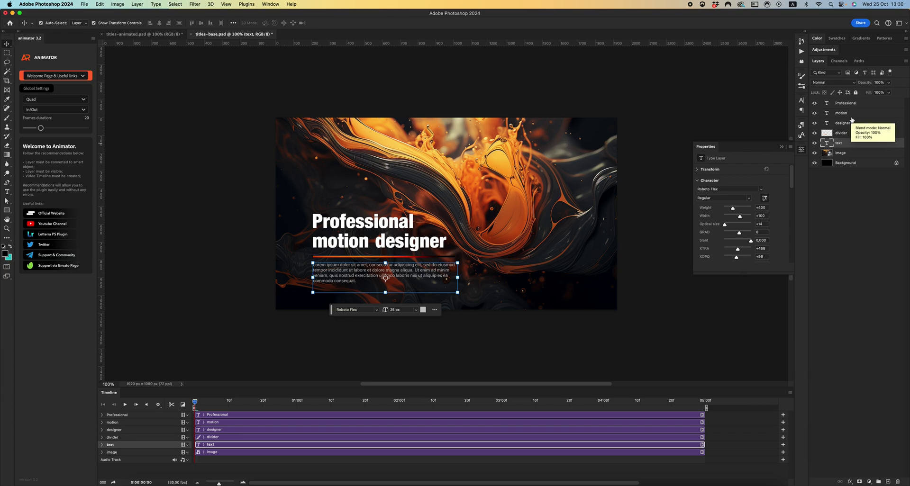
Convert the text and divider layers into smart objects.
left_click(839, 134)
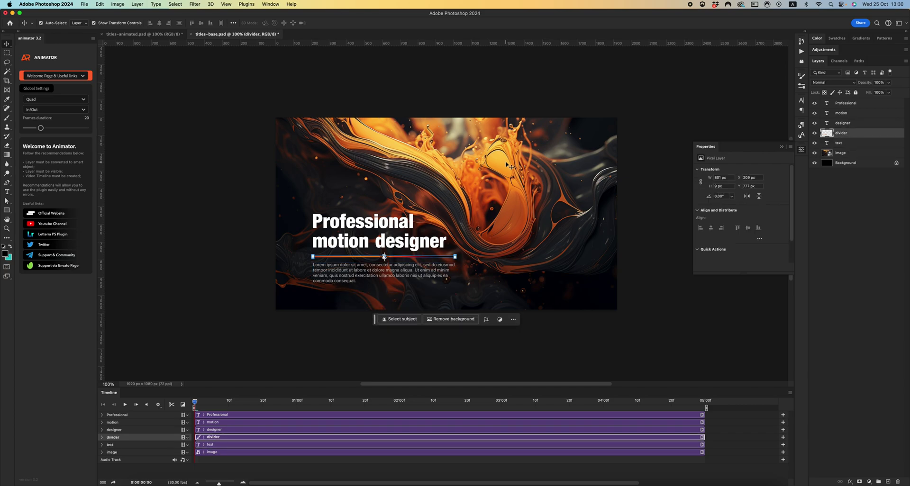
left_click(844, 144)
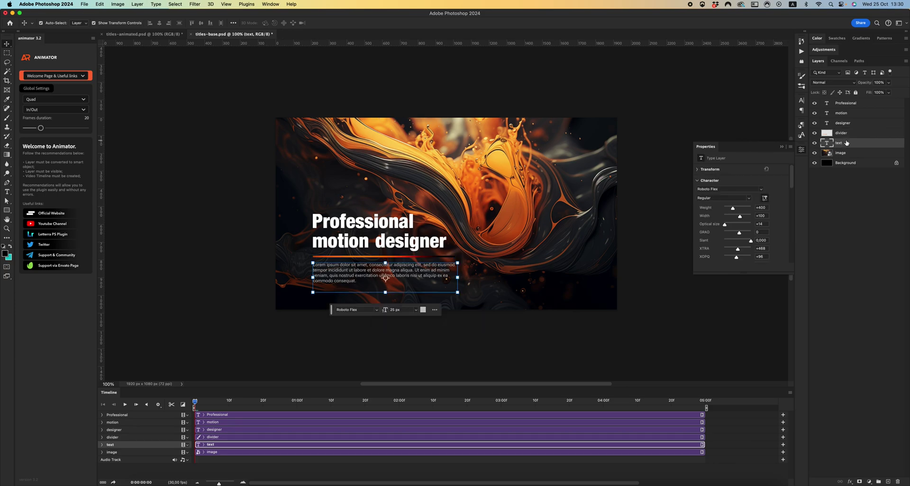
right_click(846, 143)
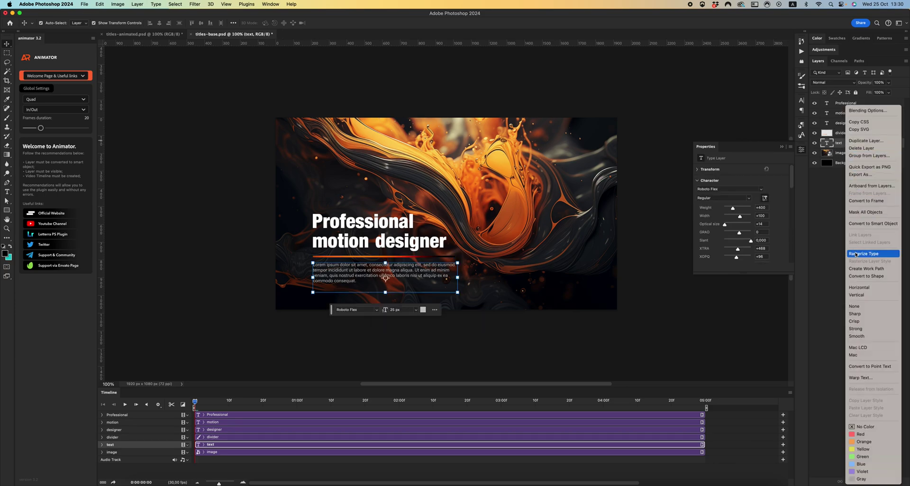
left_click(867, 224)
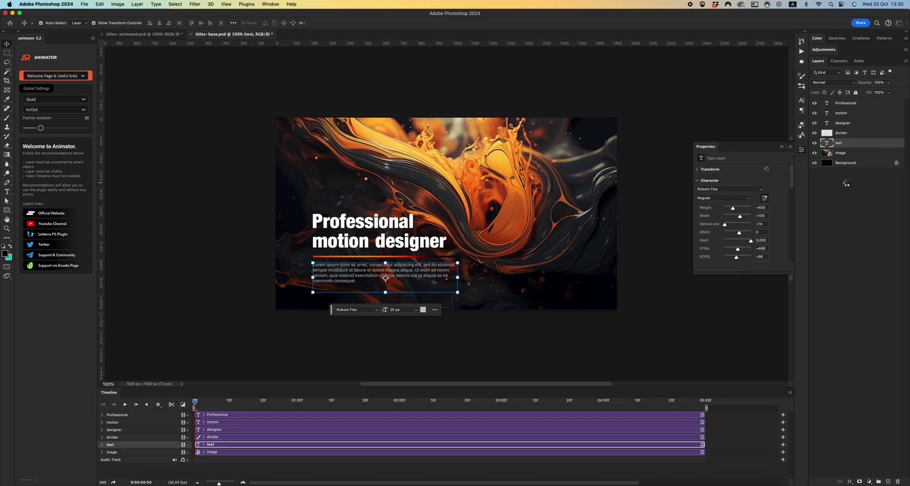
right_click(853, 137)
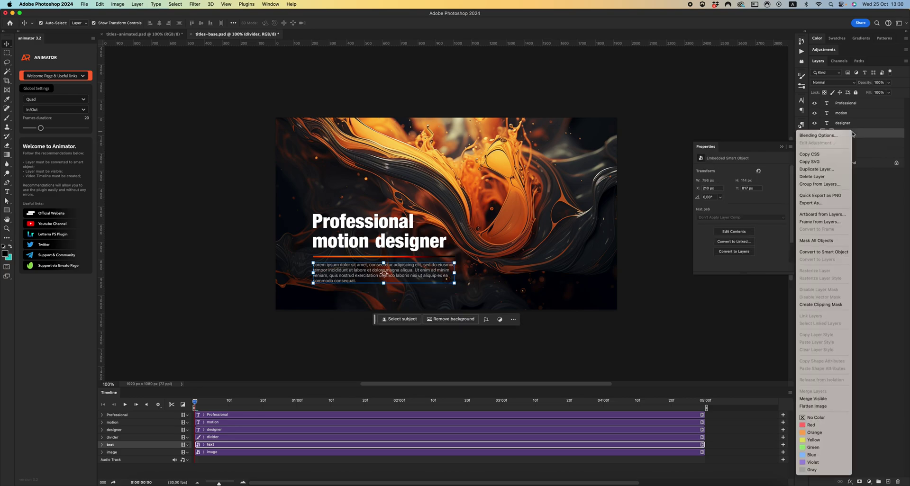
left_click(835, 251)
Convert the designer, motion and Professional layers into smart objects too.
right_click(856, 124)
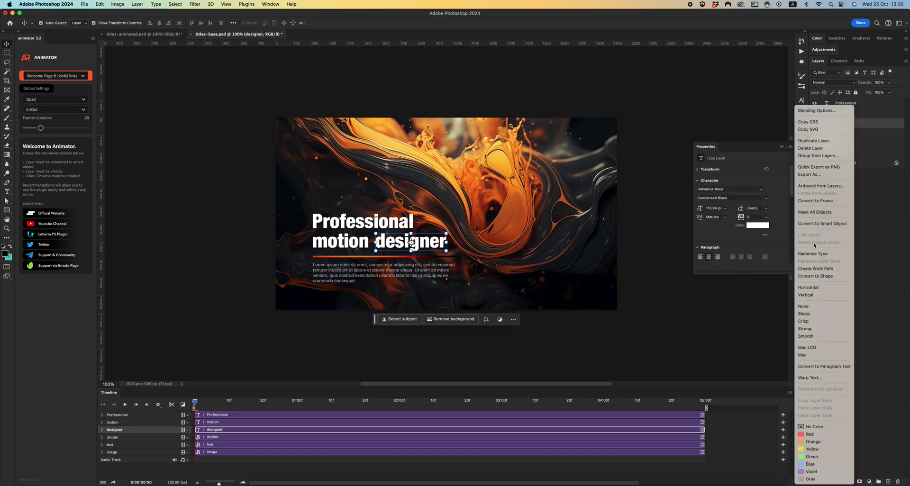
left_click(819, 224)
right_click(852, 114)
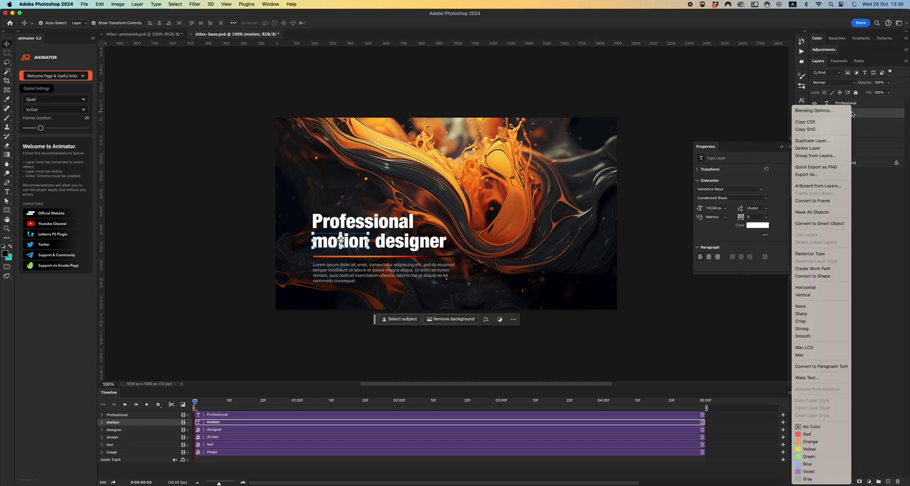
left_click(816, 222)
right_click(860, 105)
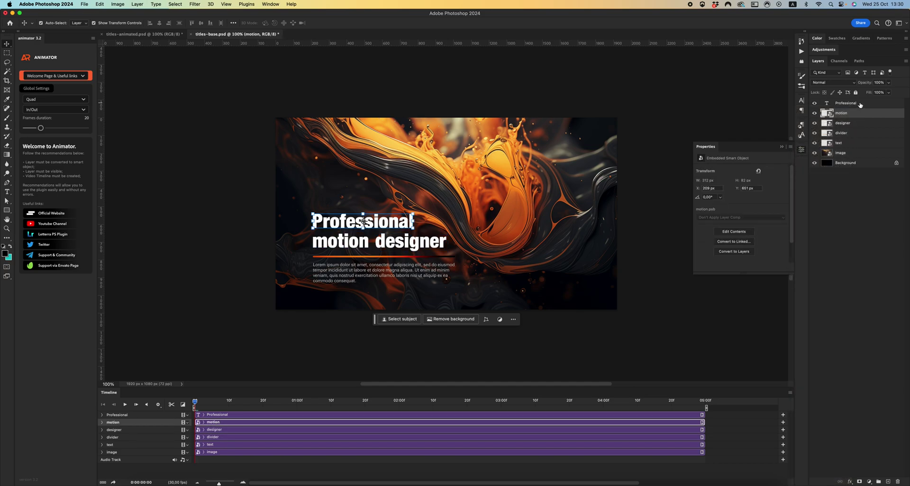
left_click(828, 219)
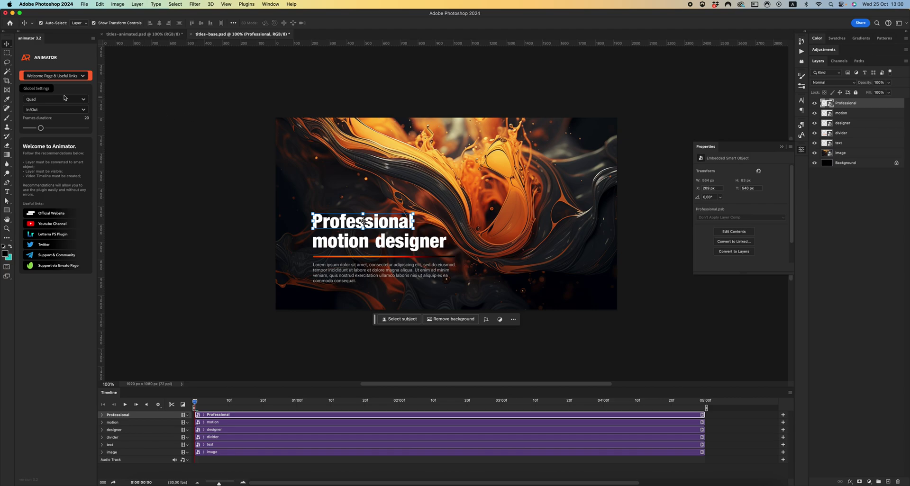
Choose the Move animation in Animator with Quad easing and an Up direction.
left_click(58, 76)
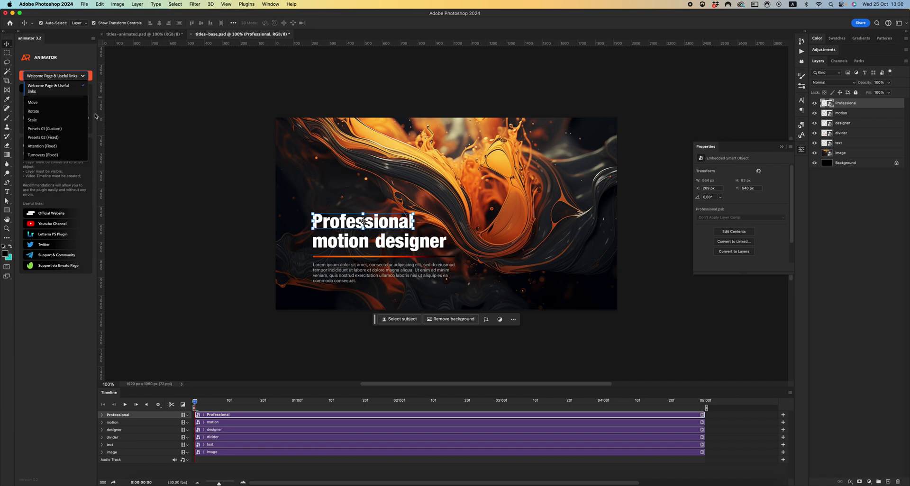
left_click(37, 104)
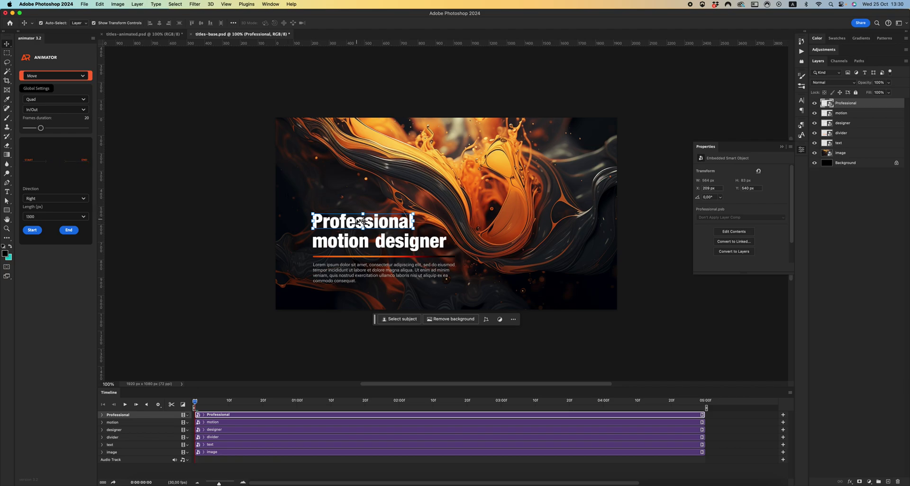
left_click(43, 101)
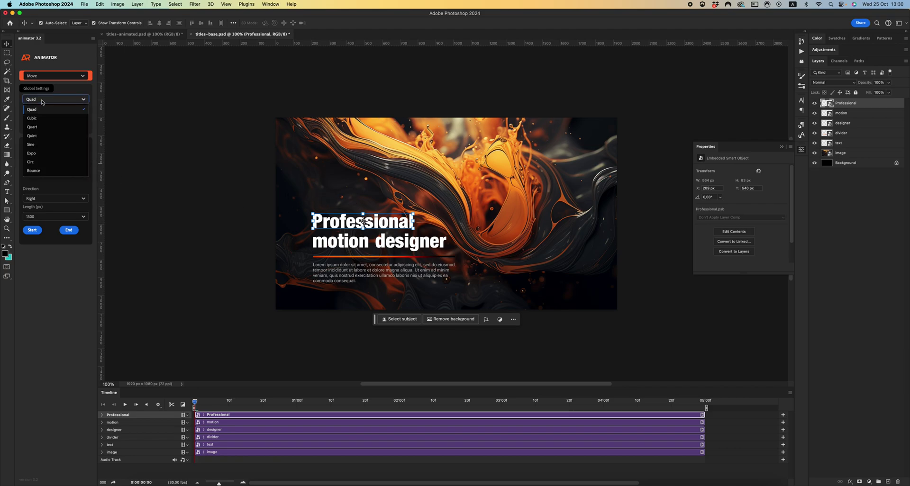
left_click(41, 106)
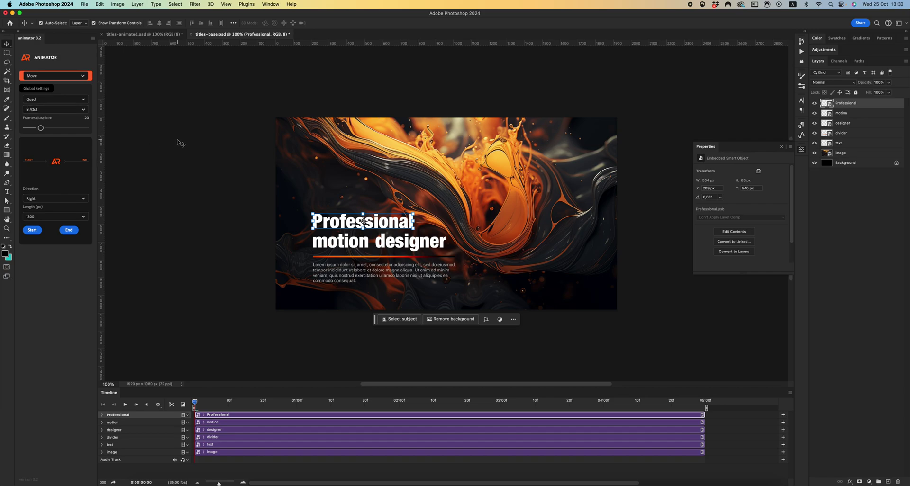
left_click(61, 199)
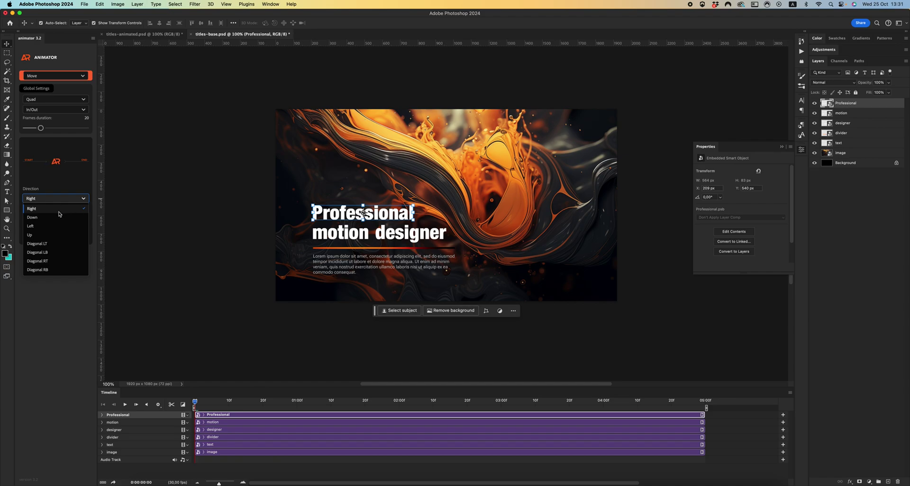
left_click(40, 236)
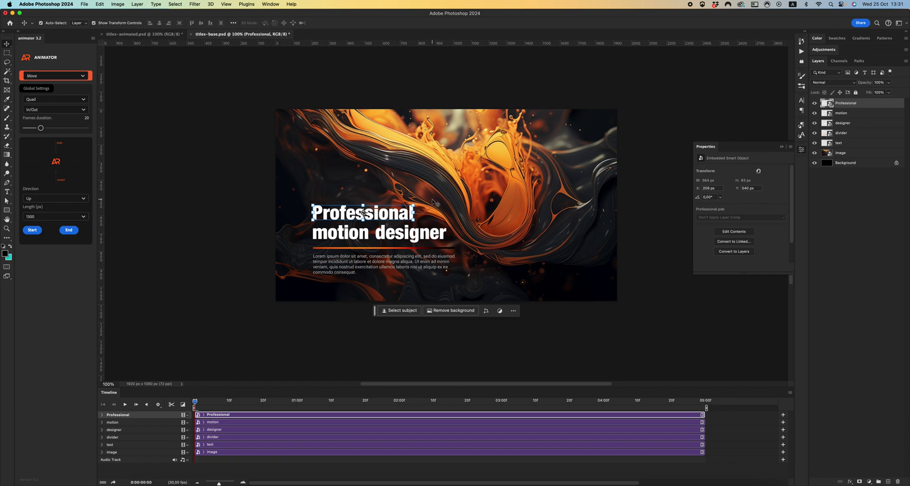
Set the slide distance to 150 px and lengthen the duration to 30 frames.
key("u")
left_click_drag(382, 221, 405, 201)
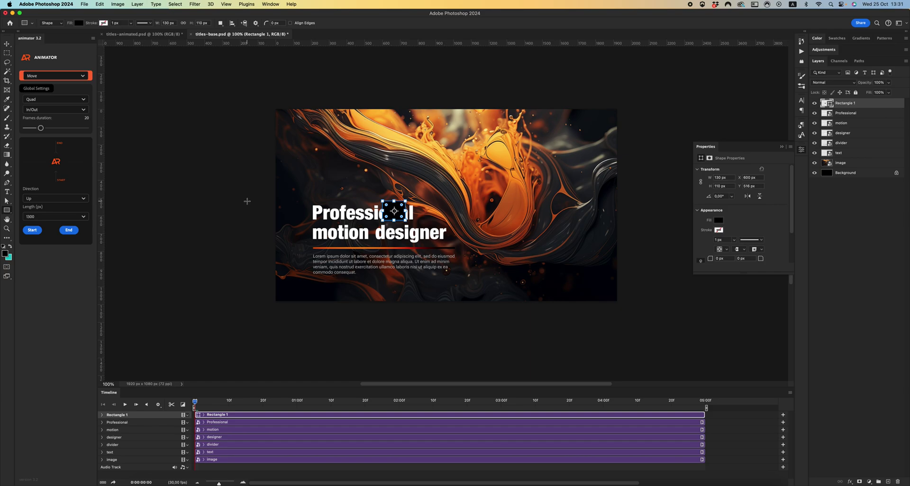
key("BackSpace")
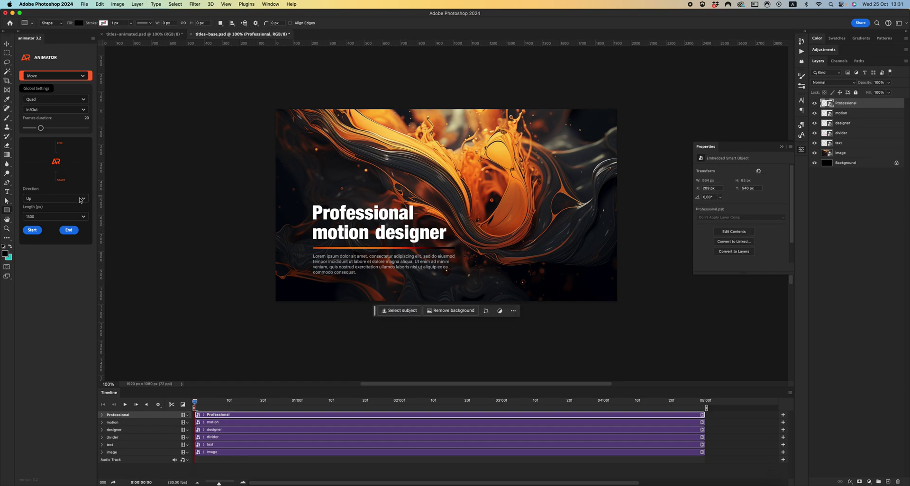
left_click(54, 217)
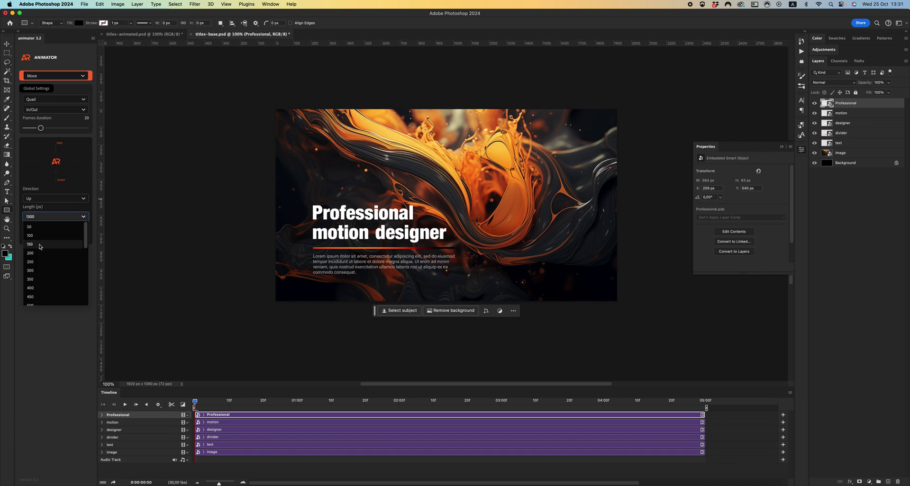
left_click(40, 244)
key("v")
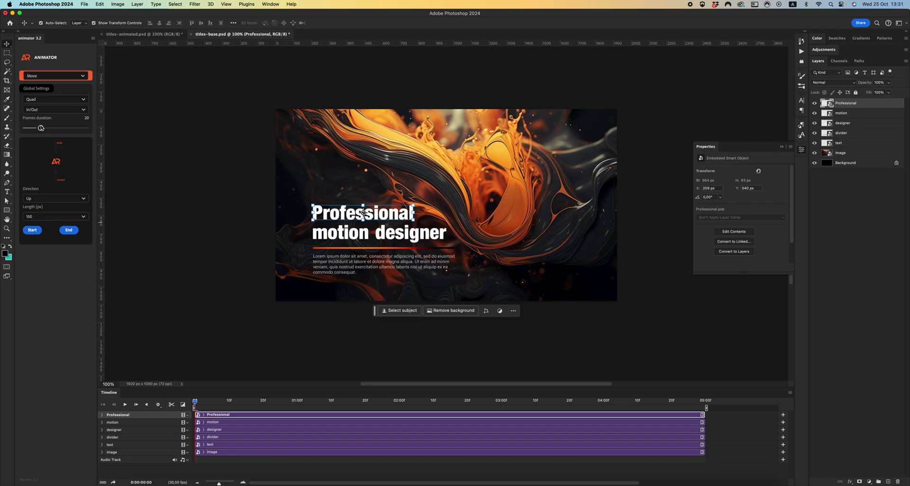
left_click_drag(41, 129, 46, 129)
Add the Professional headline's slide-in at the start and a slide-out near 04:00, scrubbing to preview.
left_click(102, 416)
left_click(32, 231)
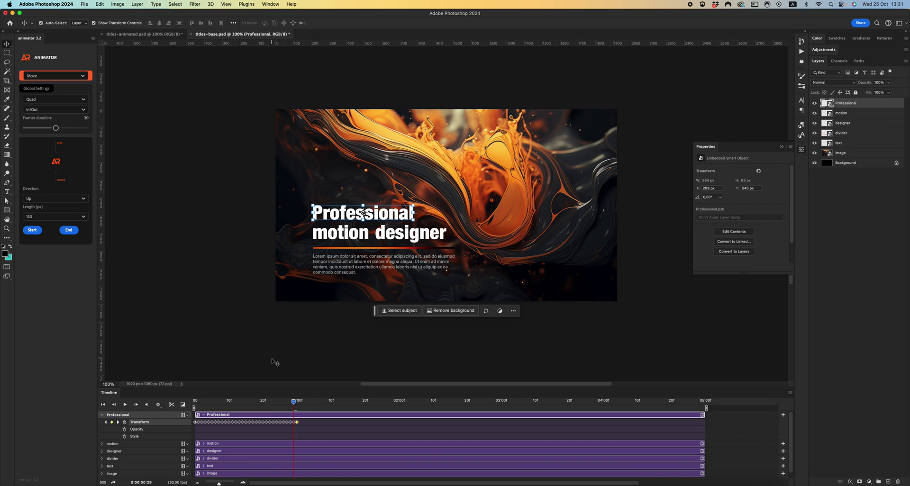
left_click_drag(293, 403, 502, 405)
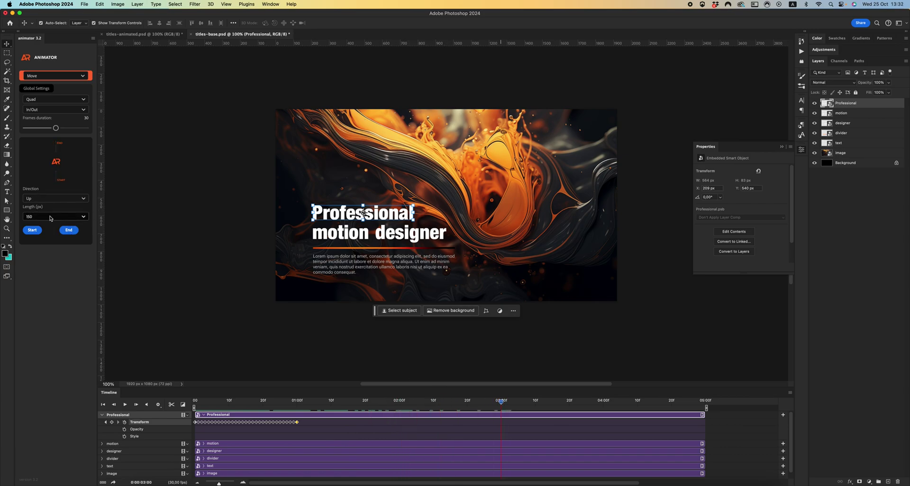
left_click(69, 231)
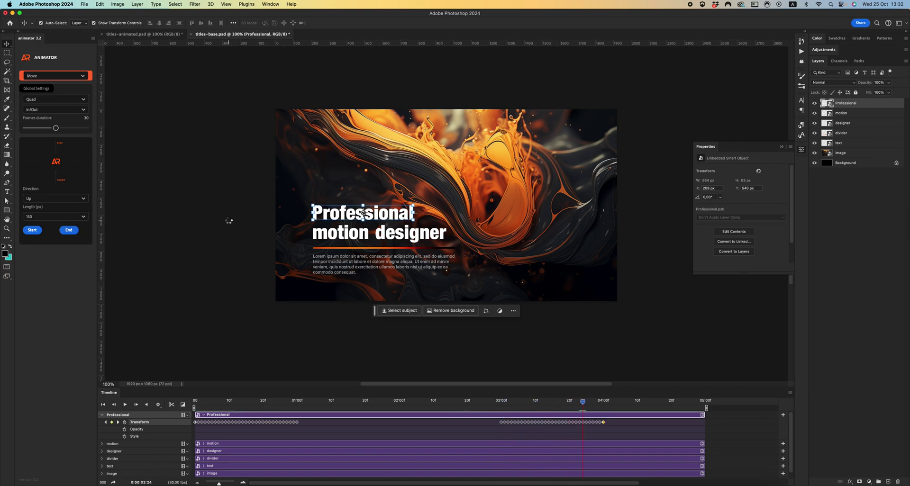
left_click_drag(602, 403, 376, 402)
Label the Professional layer red, then select the motion layer and return to frame 0.
right_click(843, 102)
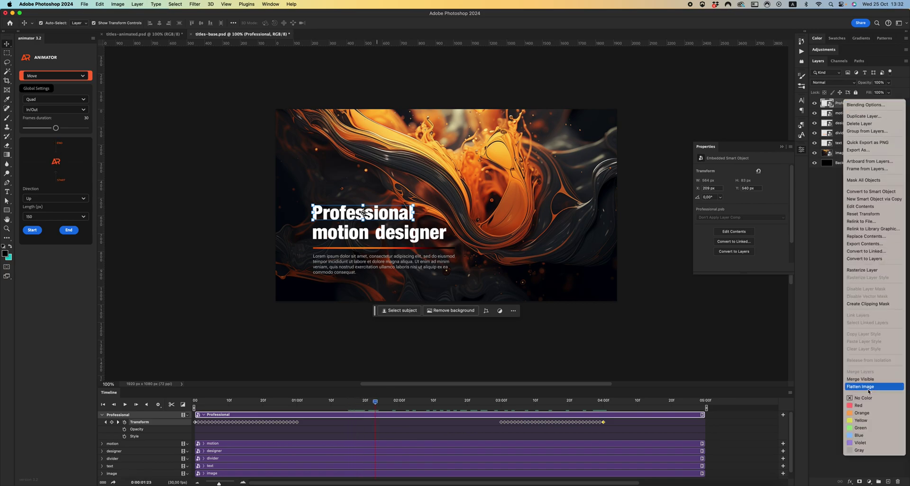
left_click(865, 405)
left_click(848, 115)
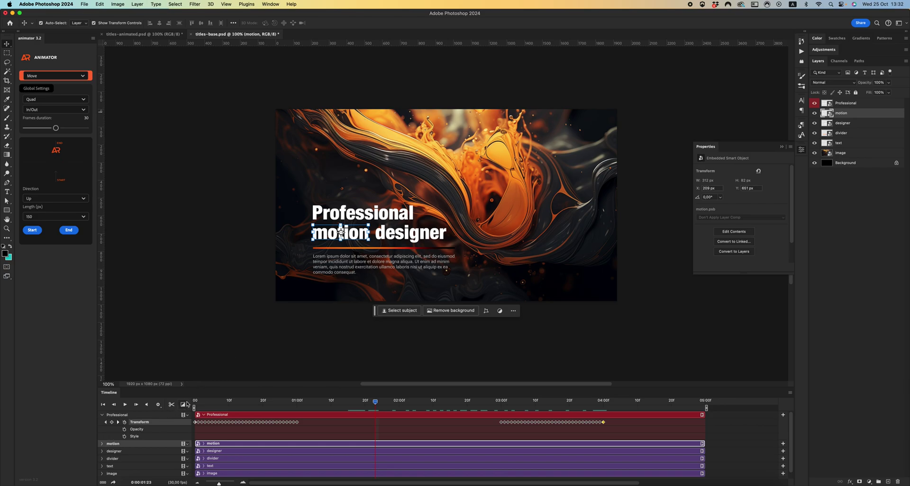
left_click(102, 404)
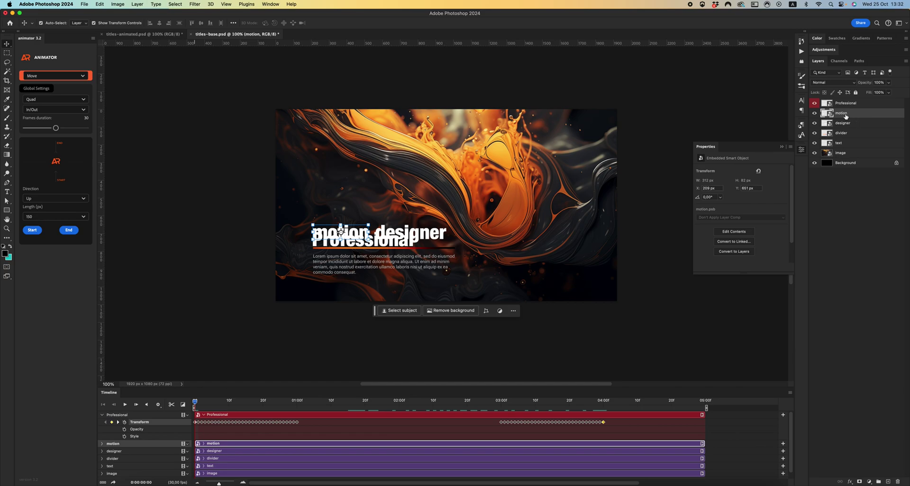
Shorten the motion word's animation to 14 frames and add its slide-out at 03:00.
left_click_drag(56, 129, 44, 129)
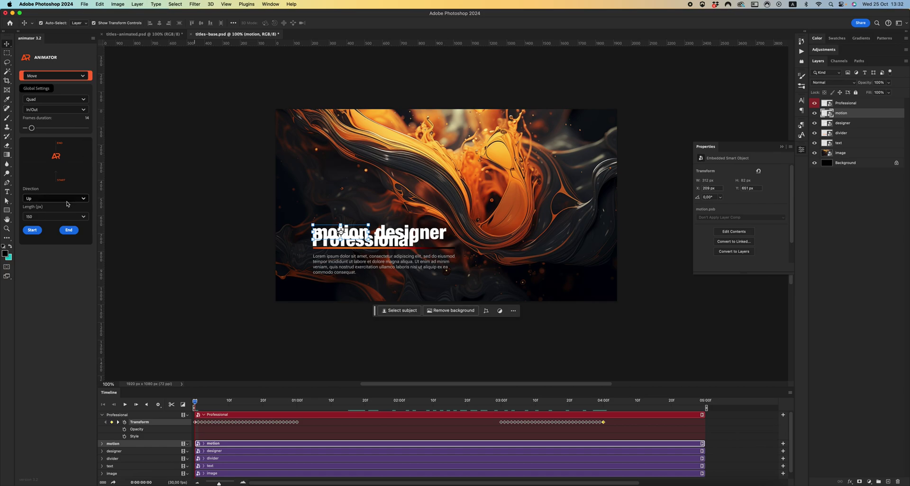
left_click(101, 443)
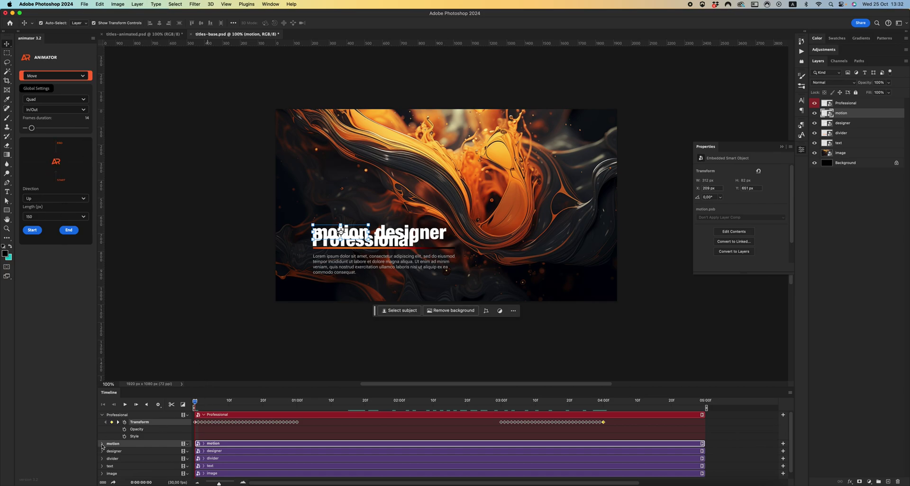
left_click_drag(261, 388, 271, 319)
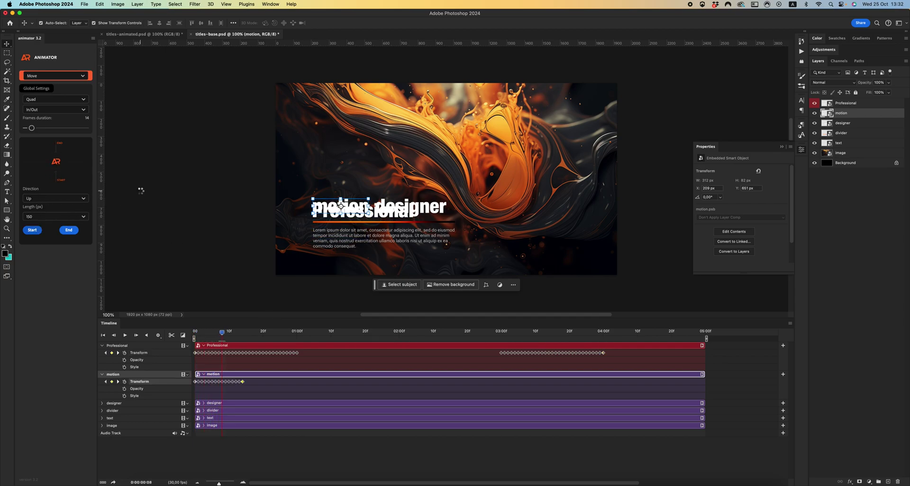
left_click(501, 334)
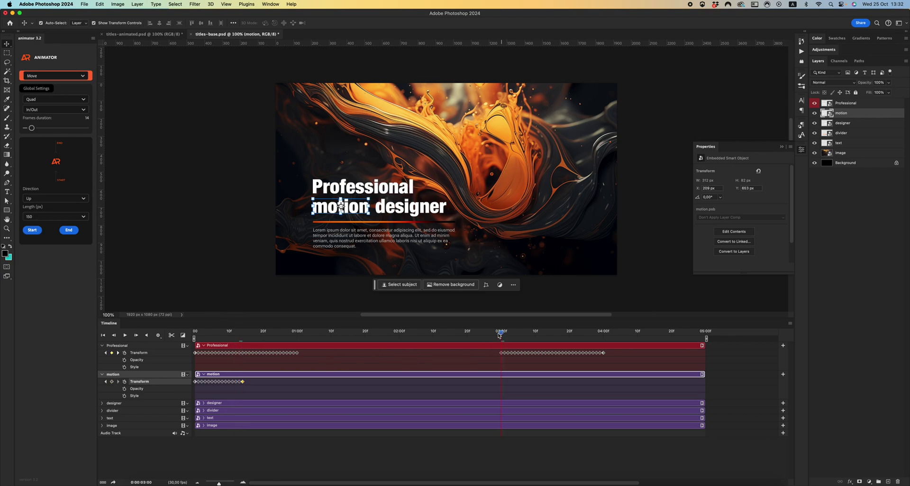
left_click(69, 230)
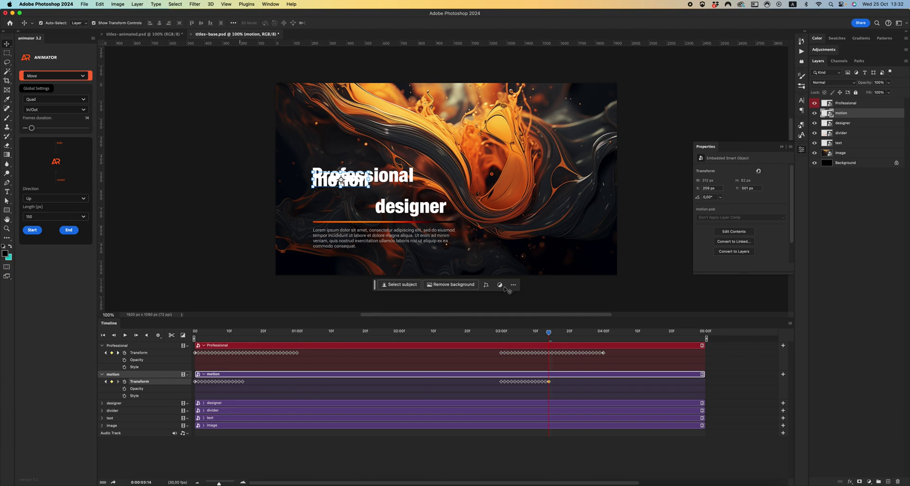
left_click(848, 124)
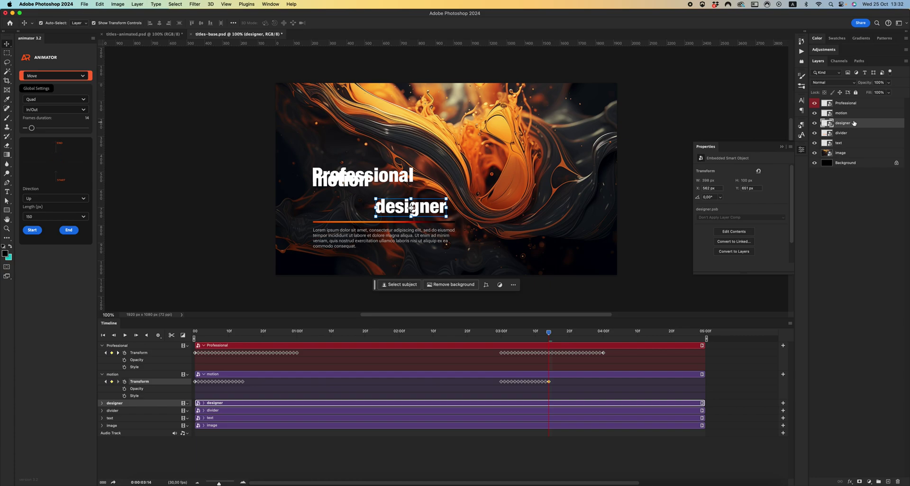
Lengthen the animation slightly from frame 0 and colour-label the motion layer orange.
left_click(195, 333)
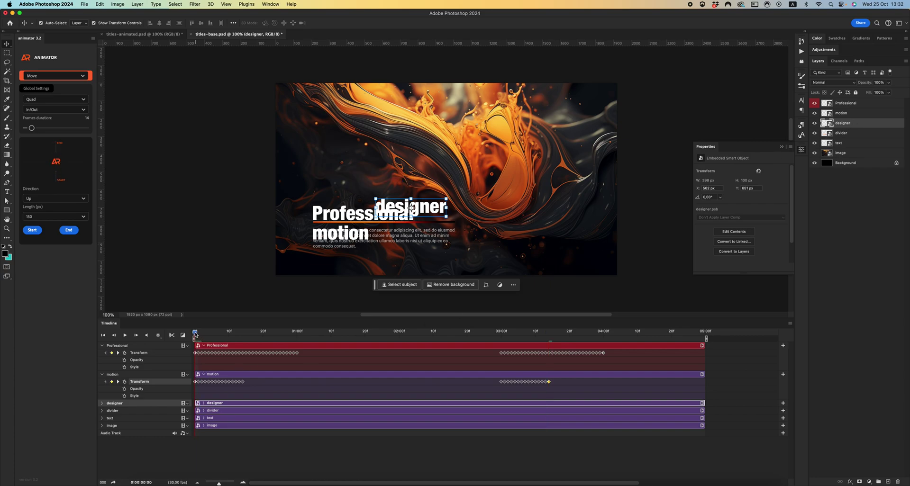
left_click_drag(34, 129, 41, 130)
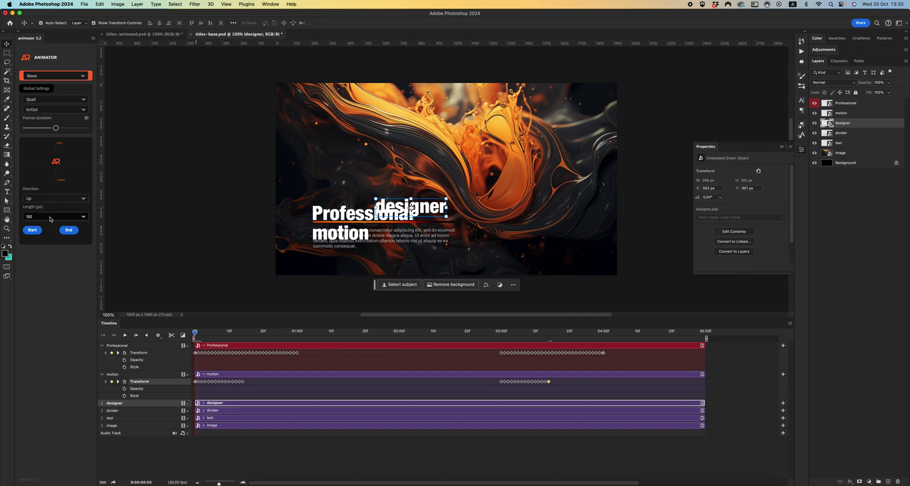
left_click(102, 404)
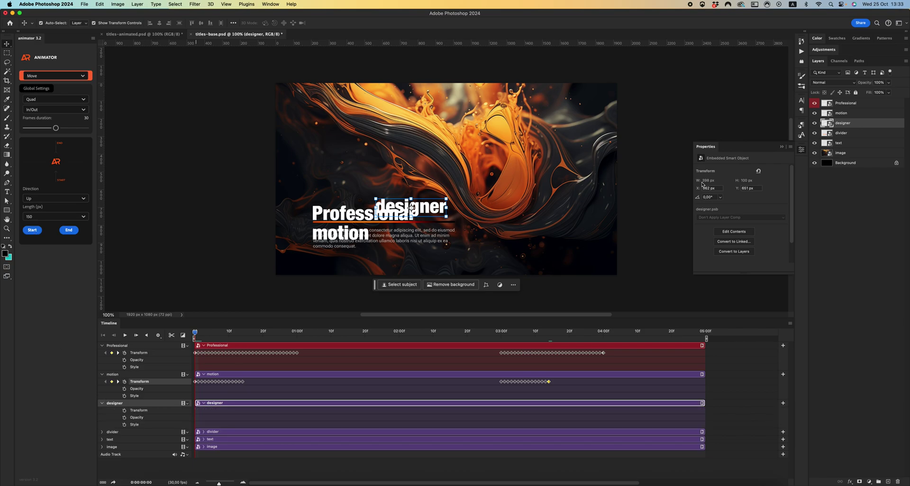
right_click(815, 113)
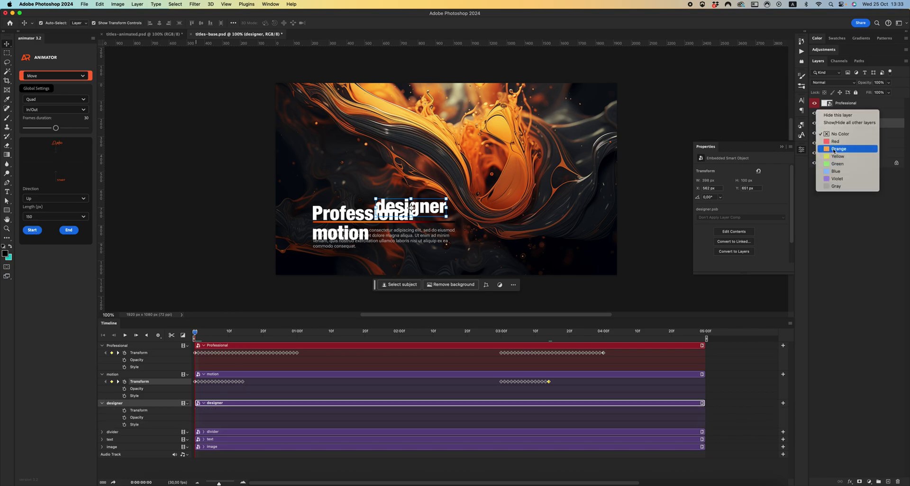
left_click(842, 151)
Add the designer word's slide-in animation and preview it from 03:00 back to the start.
key("alt+bracketleft")
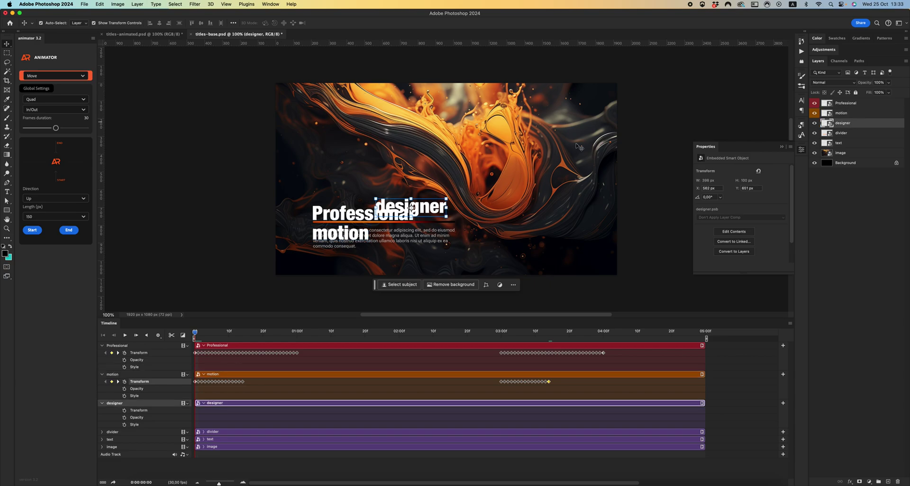
left_click(32, 231)
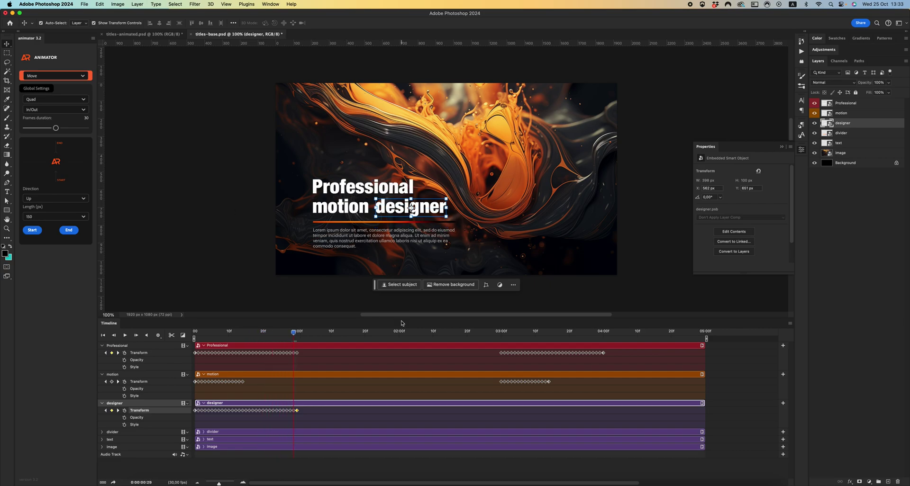
left_click(503, 340)
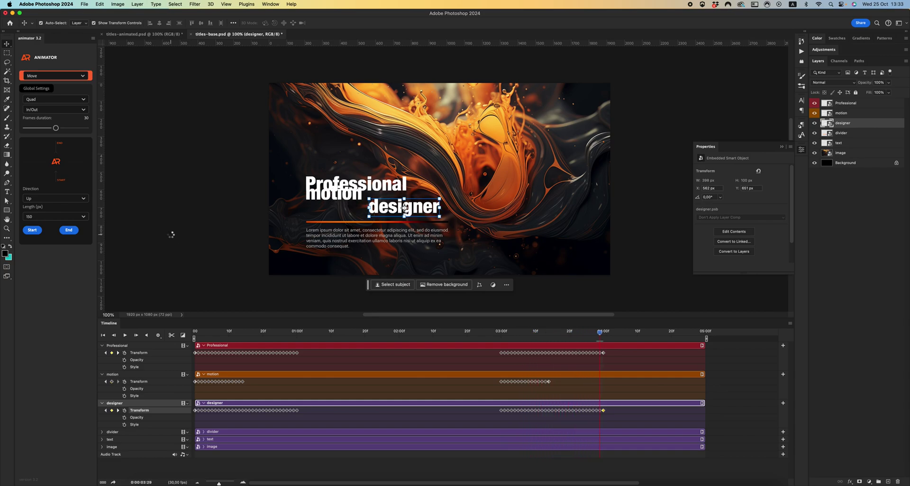
left_click_drag(598, 332, 339, 323)
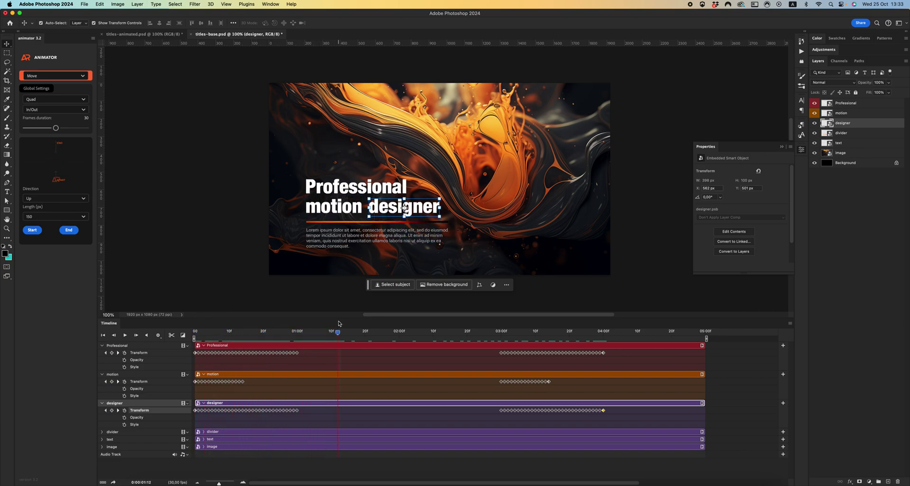
Give the designer layer a yellow colour label, then select the Professional layer.
right_click(818, 124)
left_click(842, 152)
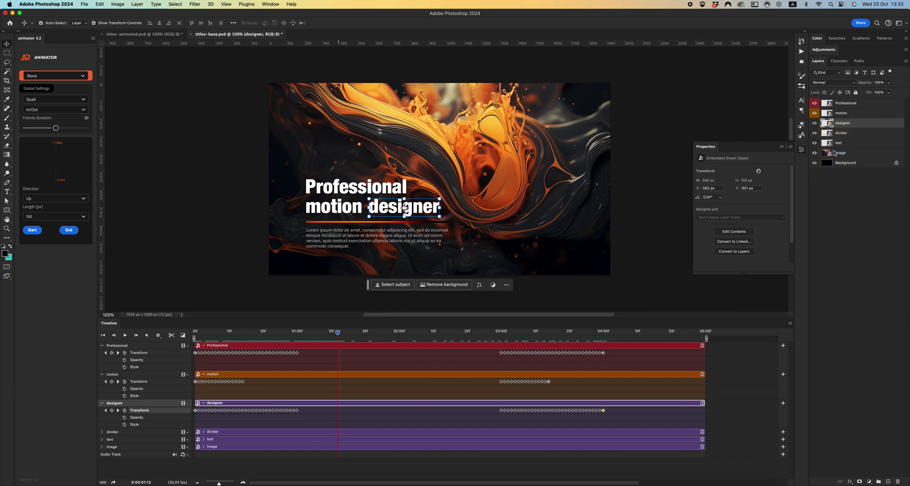
right_click(818, 123)
left_click(832, 166)
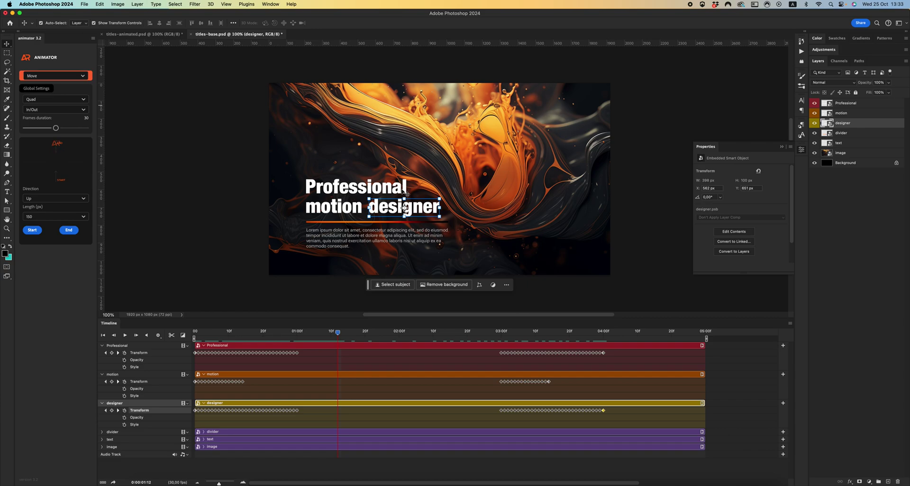
left_click(840, 104)
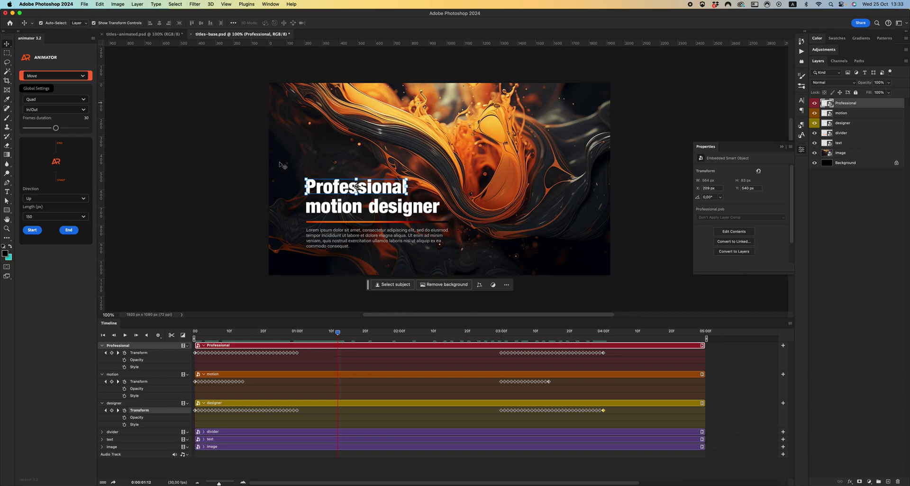
Mask the Professional layer to a rectangular selection around the word.
left_click(7, 54)
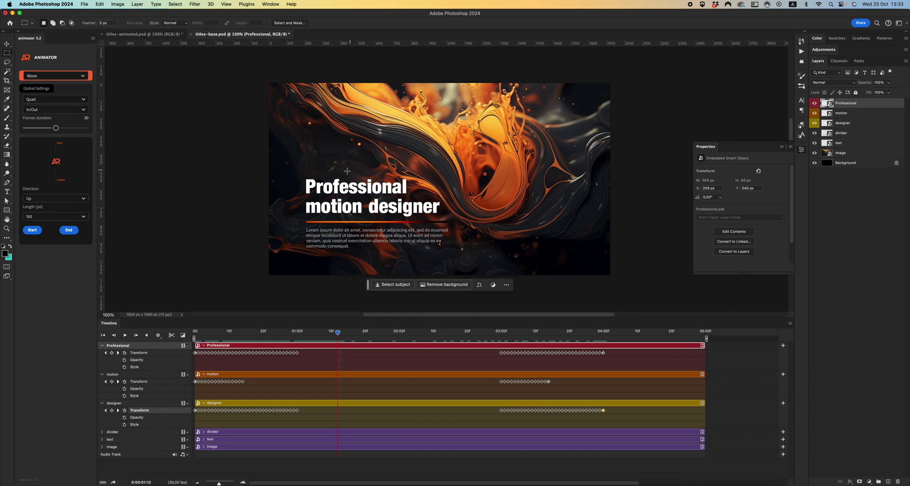
left_click_drag(302, 178, 413, 196)
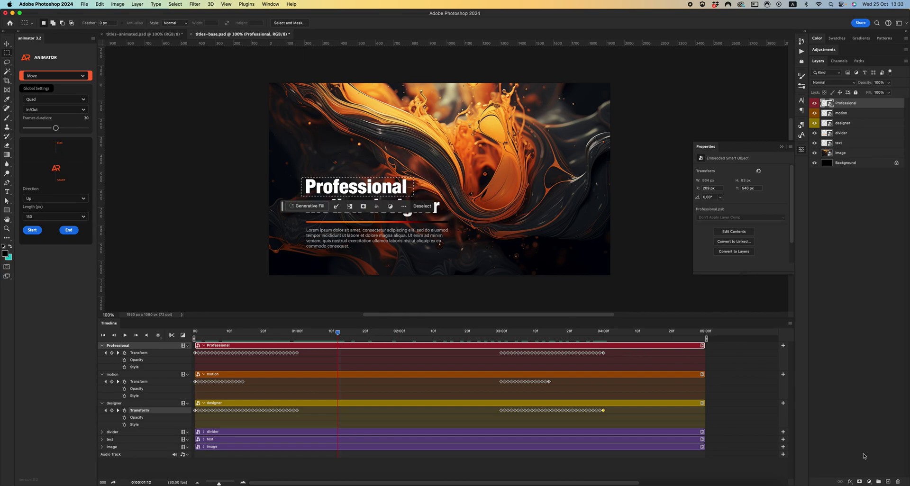
left_click(862, 482)
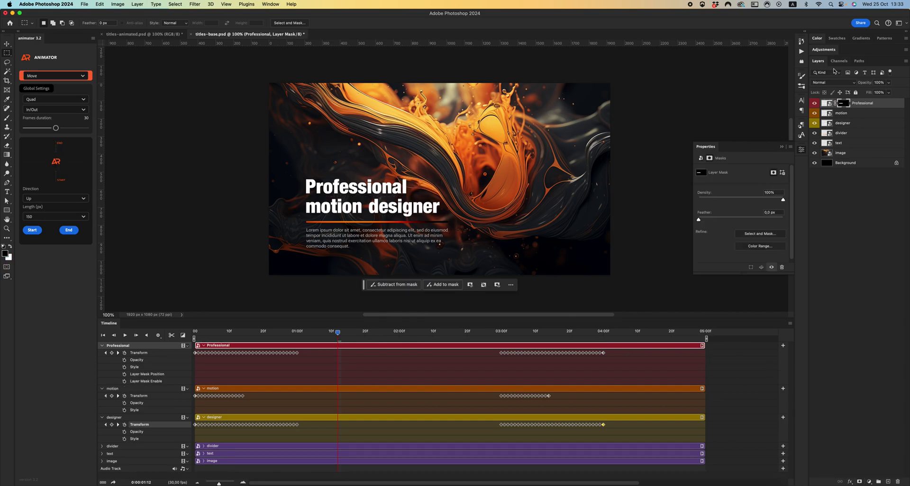
Mask the motion layer to a rectangle around the word motion.
left_click(841, 113)
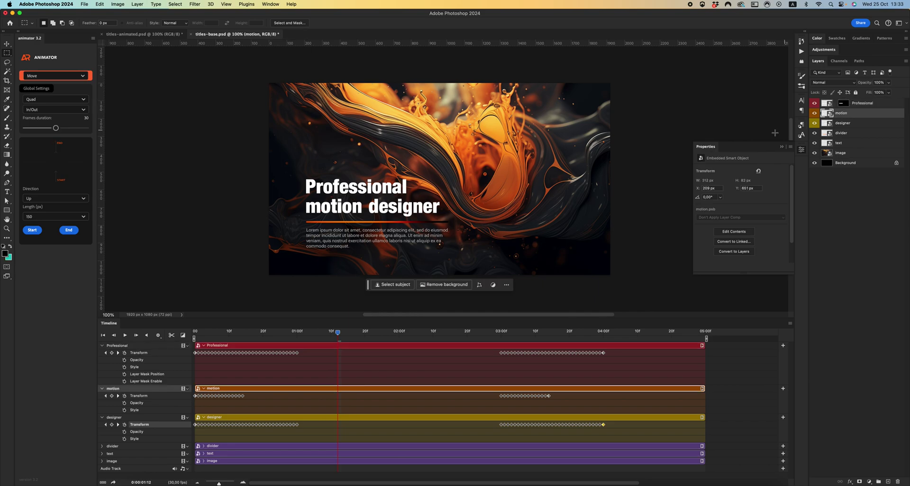
left_click_drag(299, 198, 364, 216)
right_click(852, 112)
key("Escape")
left_click(860, 482)
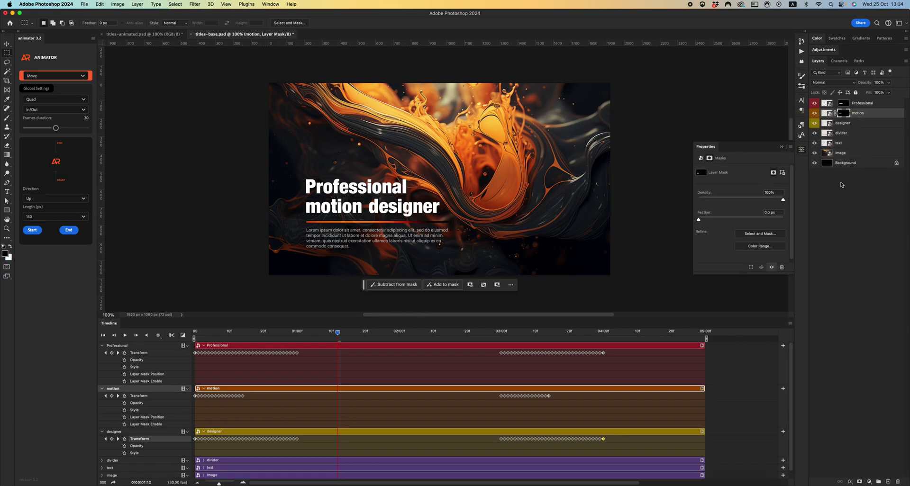
left_click(836, 112)
Mask the designer layer to a rectangle around the word designer.
left_click(855, 124)
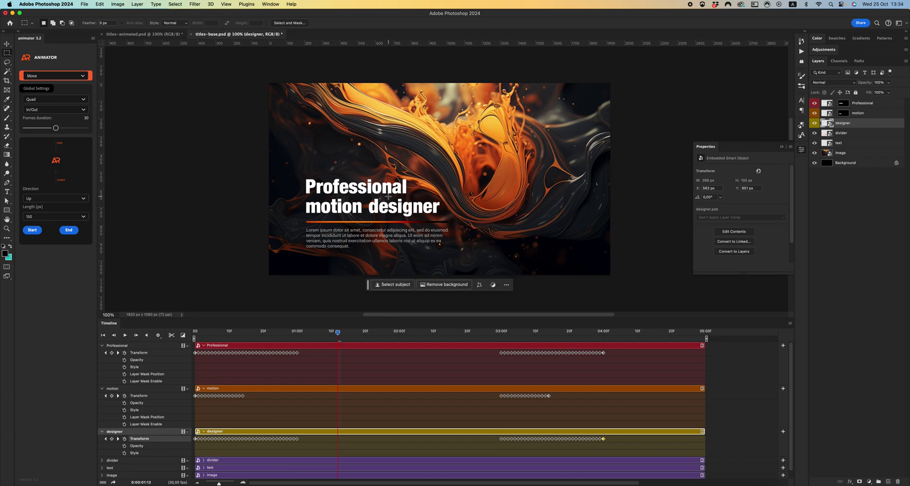
left_click_drag(365, 197, 442, 219)
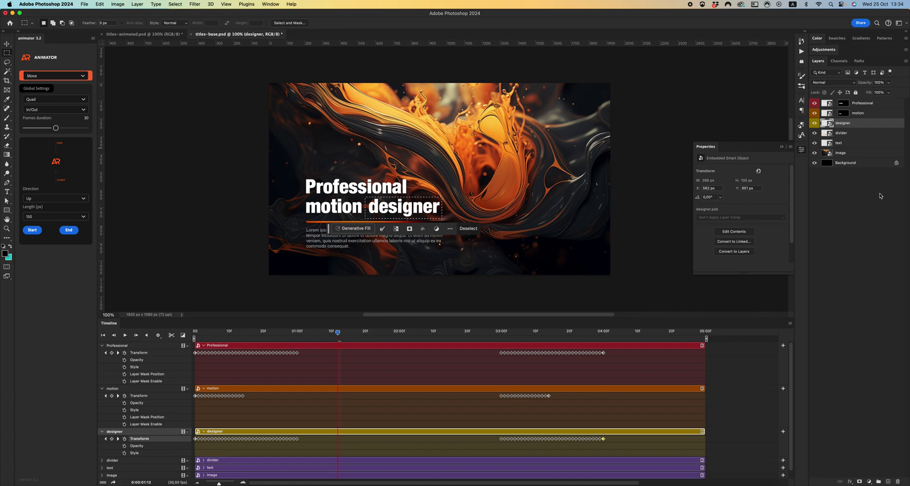
left_click(859, 482)
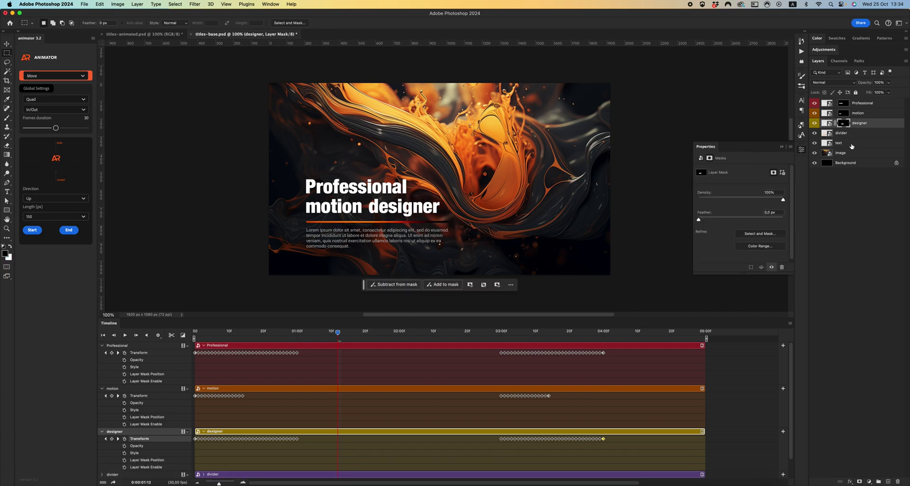
left_click(834, 122)
Rewind the preview and collapse the Professional, motion and designer timeline tracks.
left_click_drag(338, 333, 200, 336)
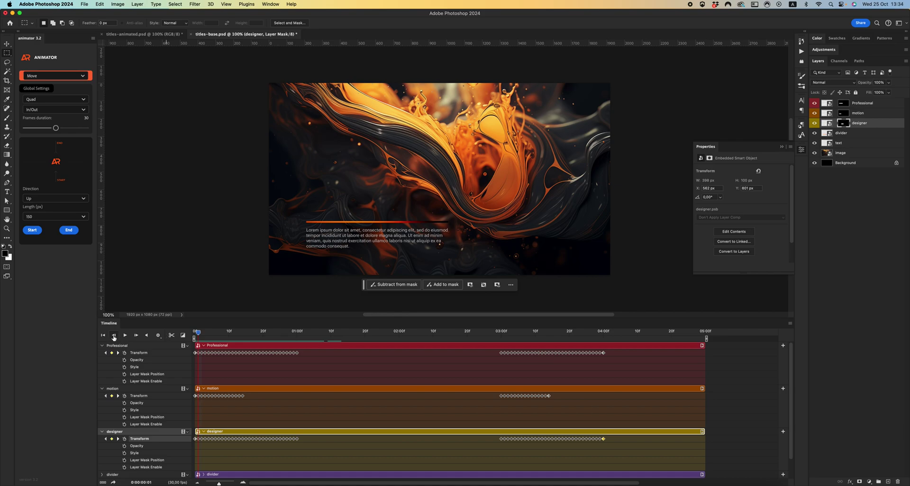
left_click(102, 345)
left_click(101, 354)
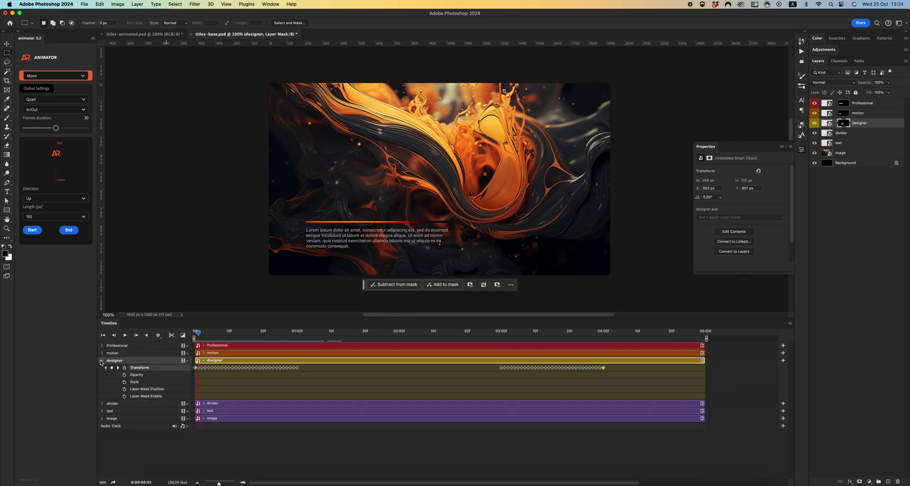
left_click(101, 360)
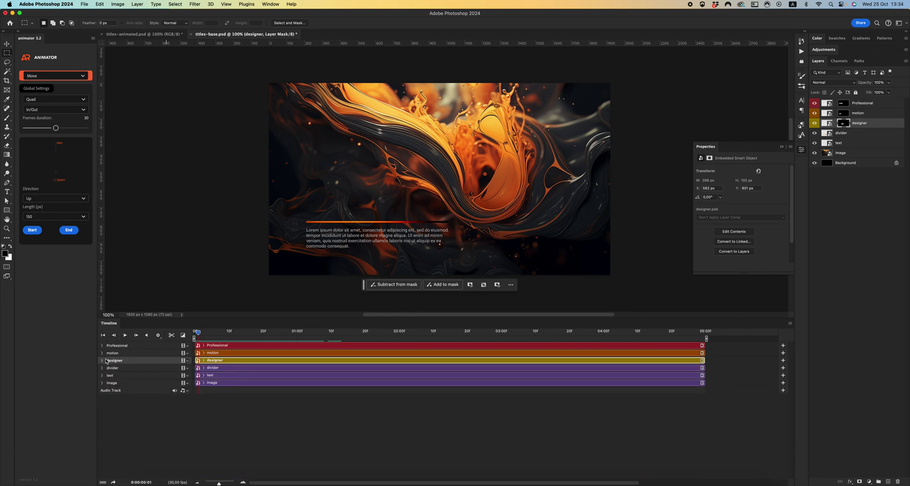
left_click(851, 137)
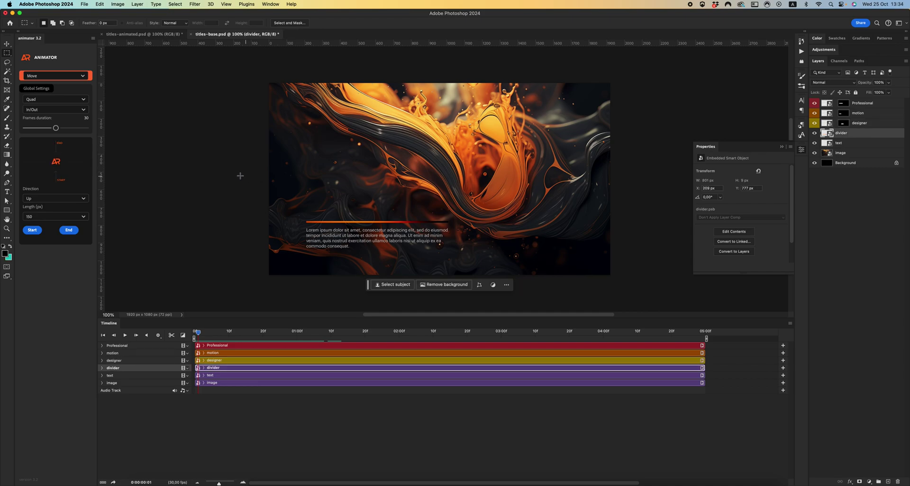
Set the divider's Animator to slide Right over 40 frames with a 900 px length.
left_click(48, 198)
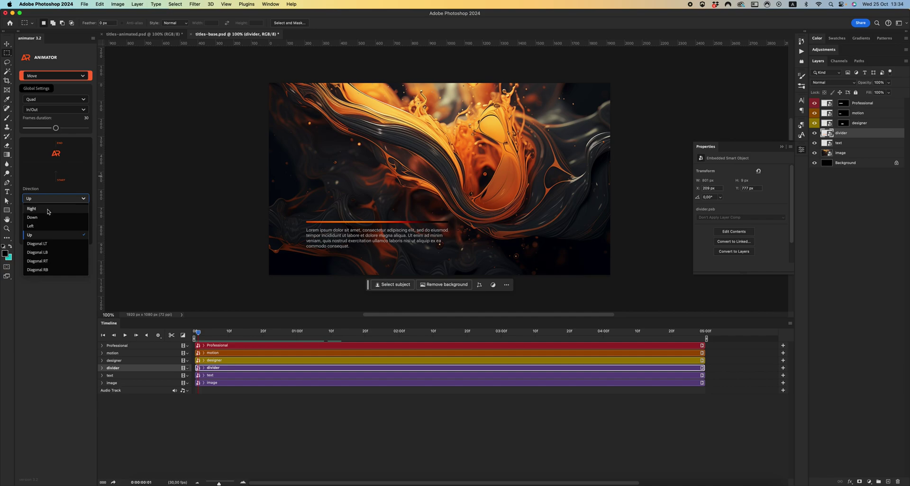
left_click(33, 209)
left_click_drag(55, 129, 61, 129)
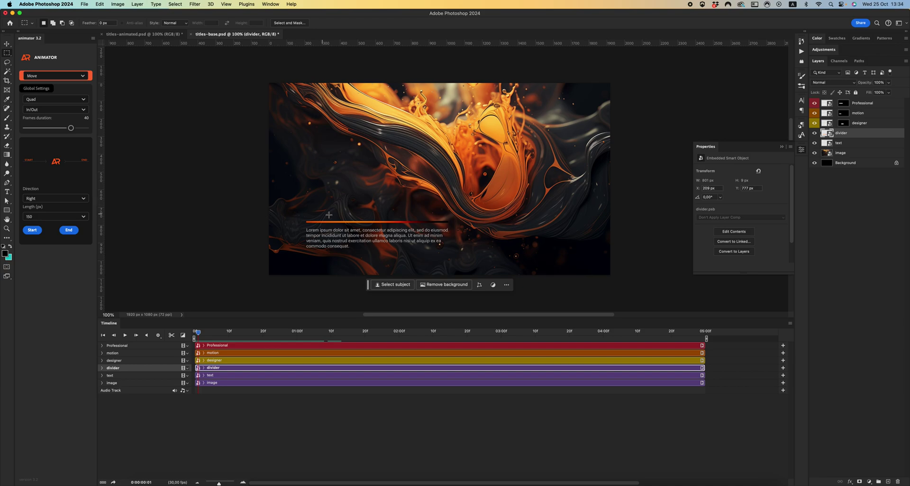
left_click_drag(306, 218, 452, 228)
left_click(250, 203)
left_click(75, 215)
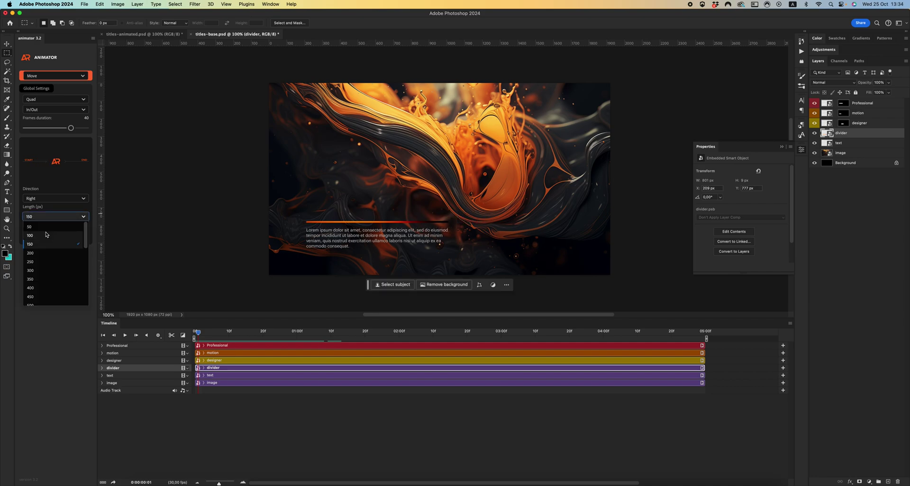
scroll(53, 266, "down", 3)
left_click(47, 283)
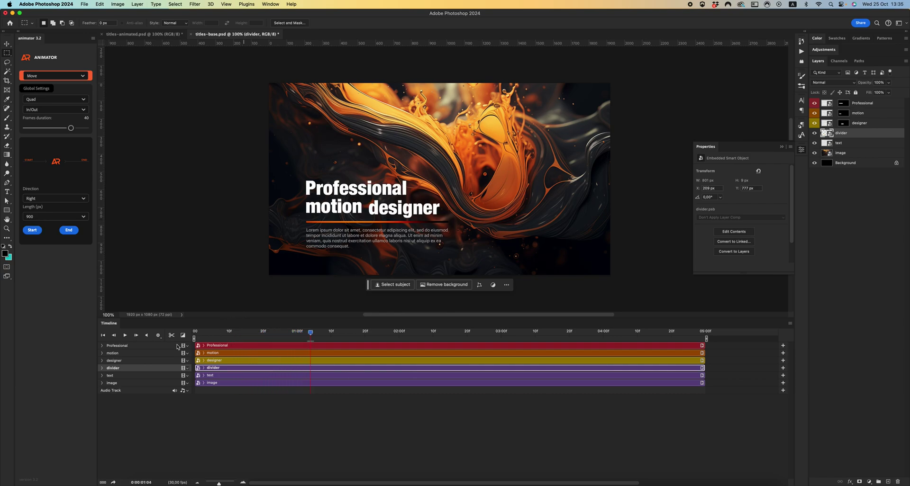
Show the divider's animation tracks and scrub its motion, returning to 1:26.
left_click(102, 368)
left_click(501, 332)
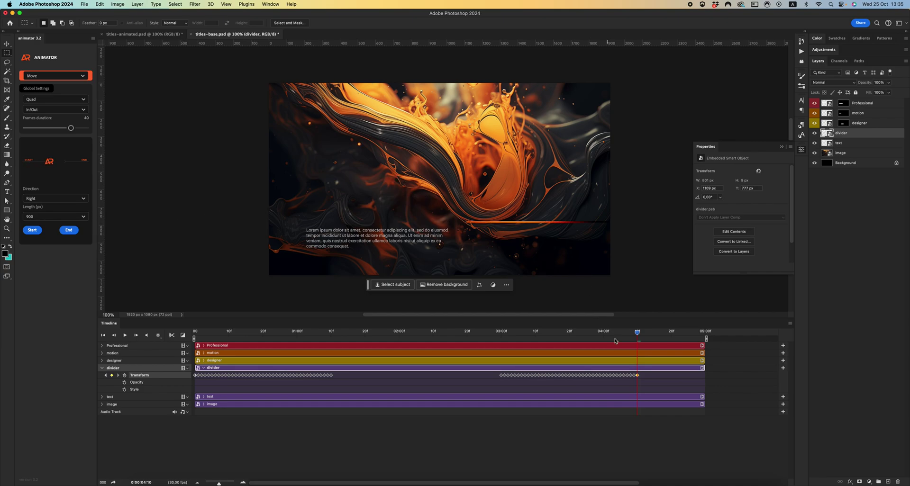
left_click_drag(637, 332, 385, 331)
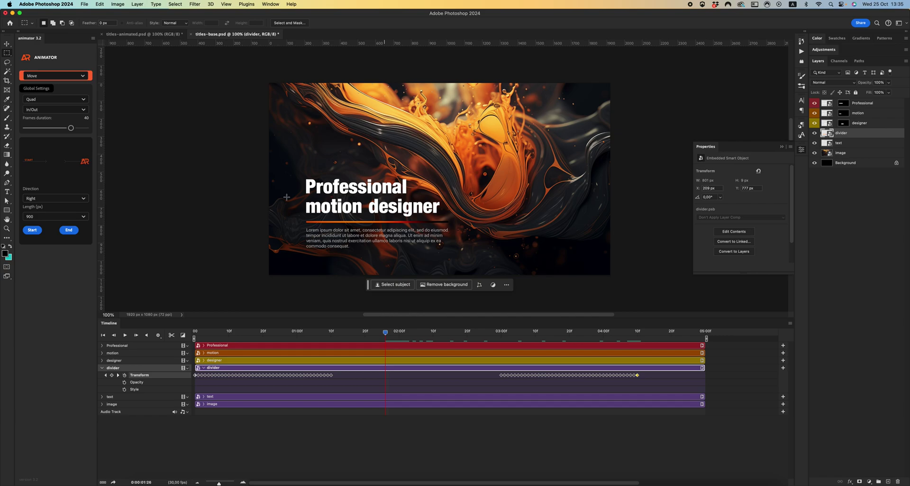
Mask the divider layer to its line selection and retarget the layer's image.
left_click(827, 134, "super")
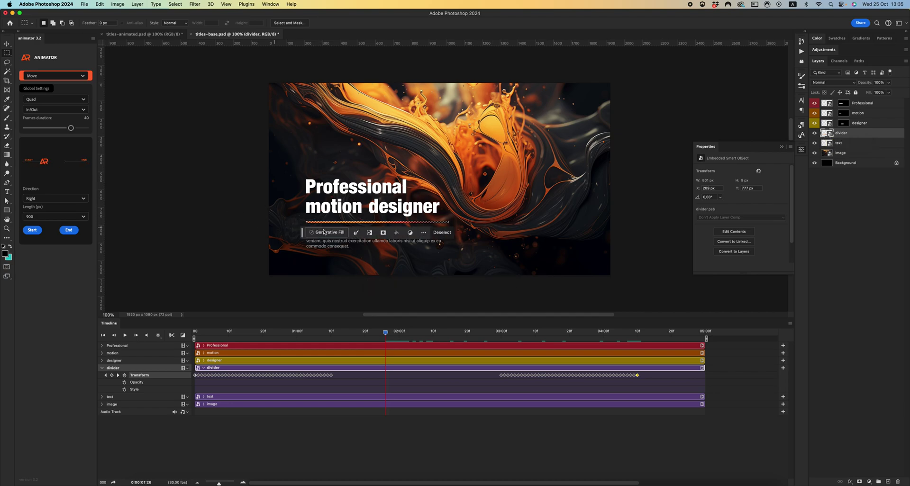
left_click(860, 482)
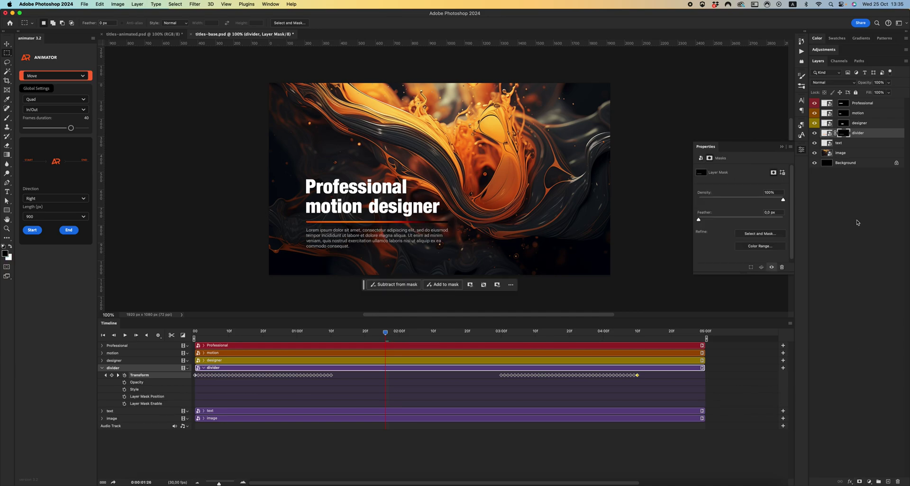
left_click(825, 135)
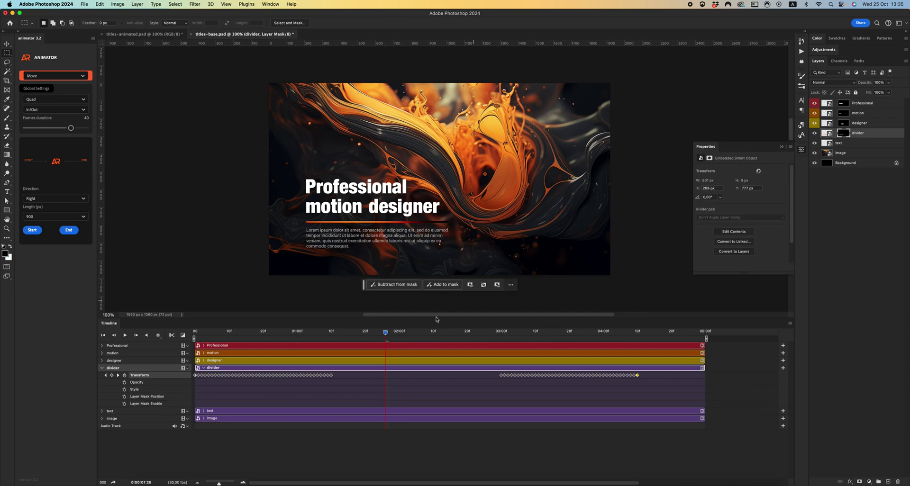
Scrub through the title's opening and fade-out frames, then select the text layer.
left_click_drag(380, 334, 360, 317)
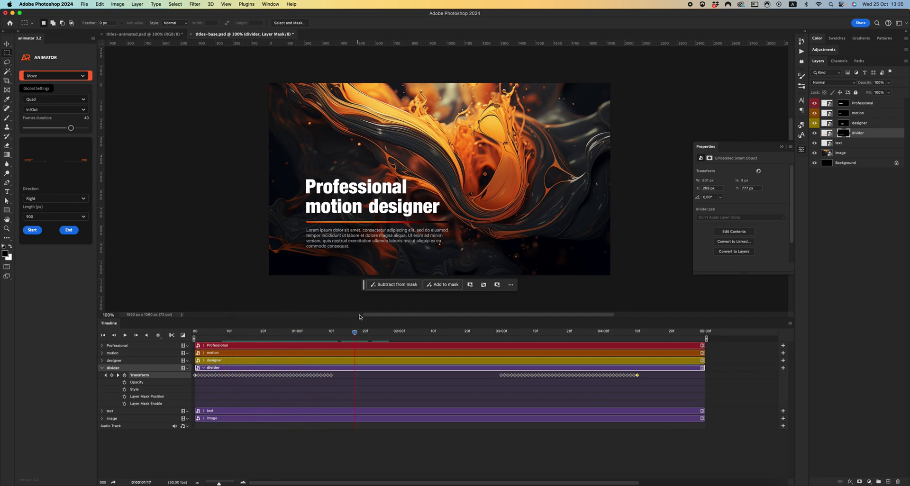
left_click_drag(467, 317, 405, 331)
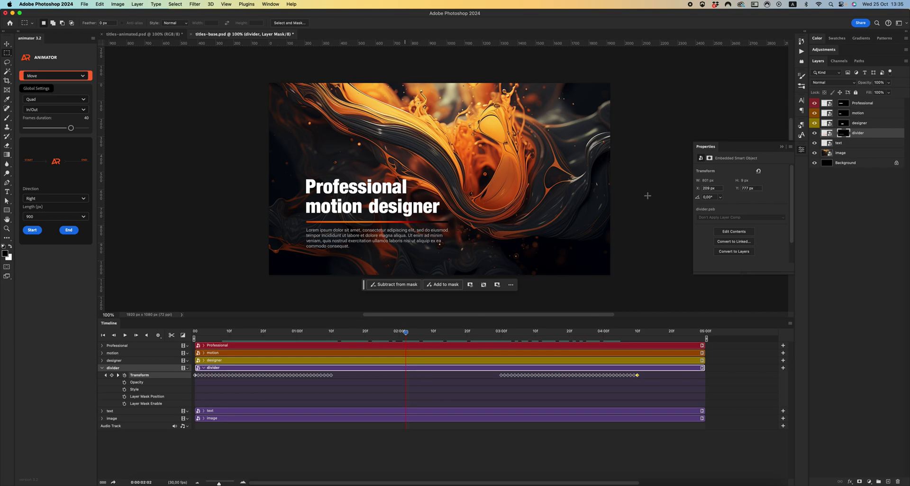
left_click(851, 144)
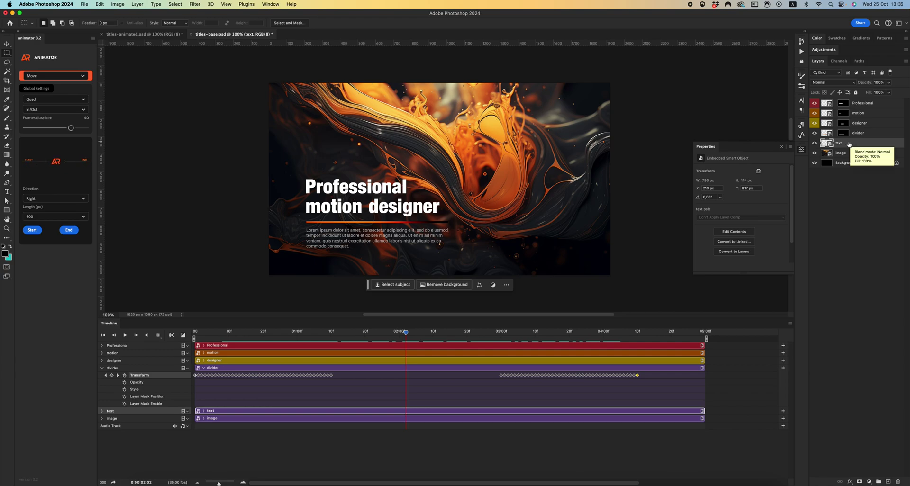
left_click(45, 199)
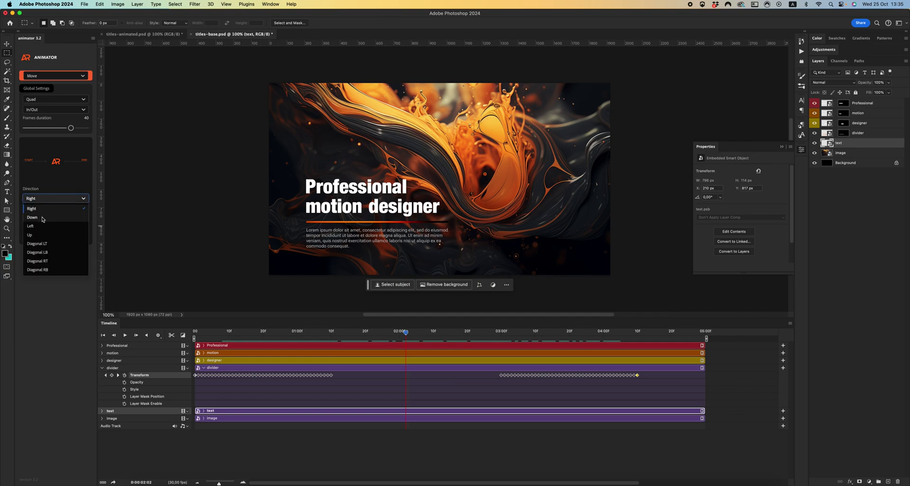
Add a Down, 150 px slide-in to the paragraph at the first frame.
left_click(43, 218)
left_click(42, 217)
left_click(42, 218)
mouse_move(343, 228)
left_mouse_down()
mouse_move(354, 255)
mouse_move(343, 228)
left_mouse_up()
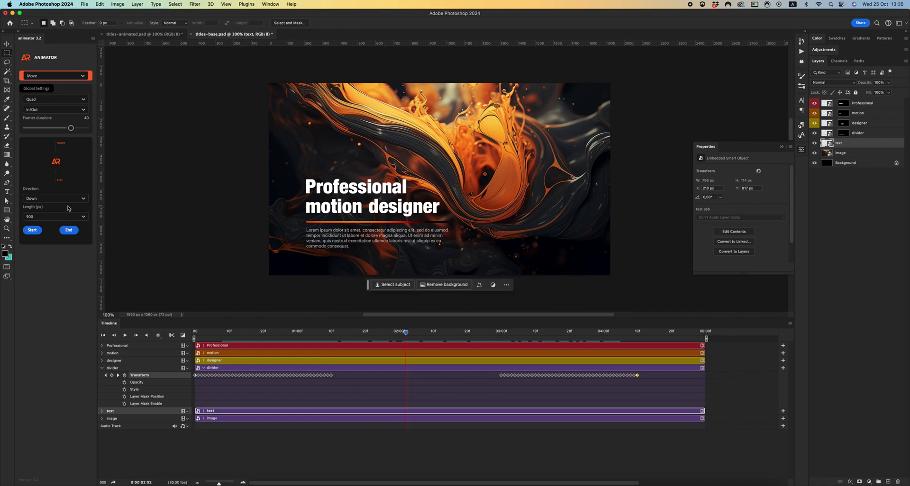
left_click(45, 216)
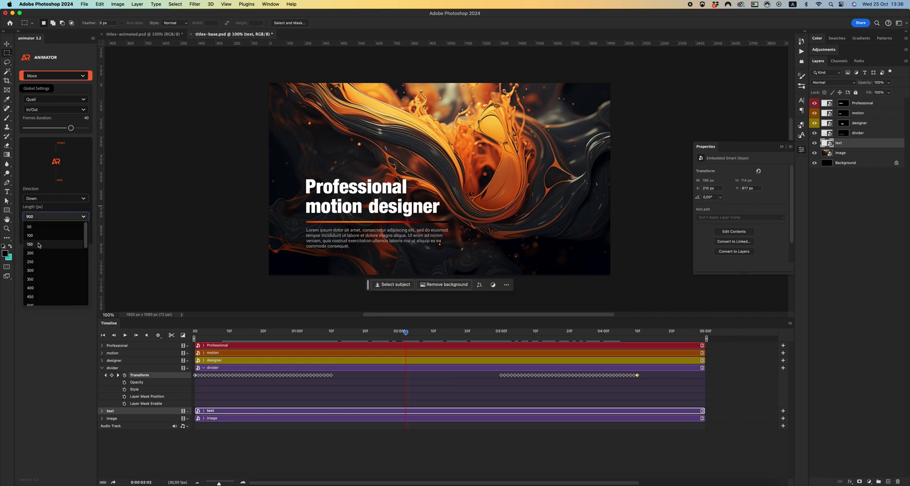
left_click(38, 245)
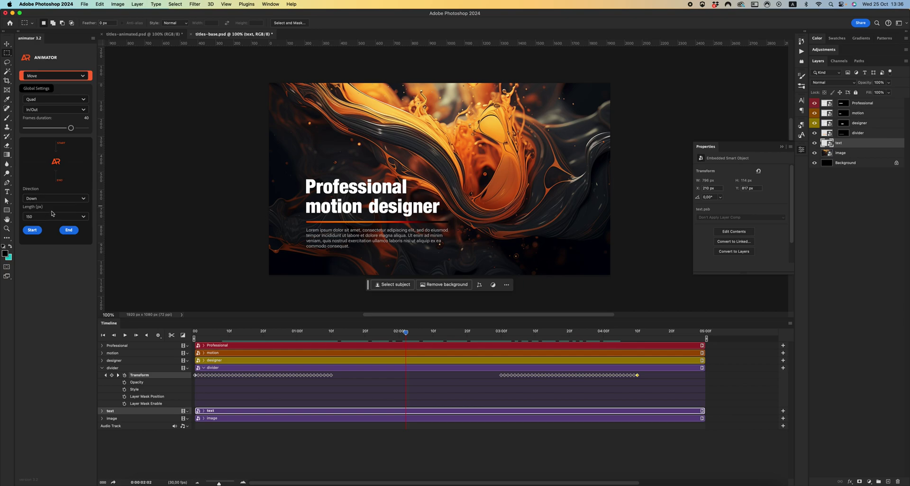
left_click(195, 332)
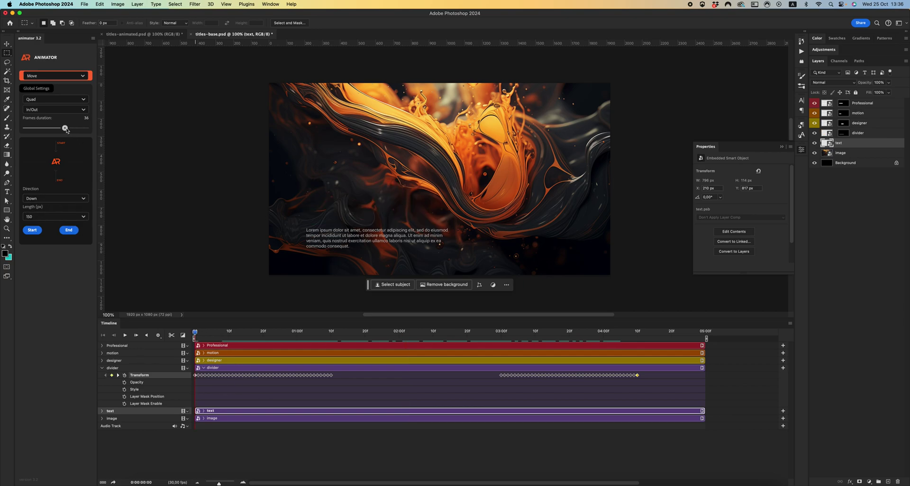
left_click(30, 230)
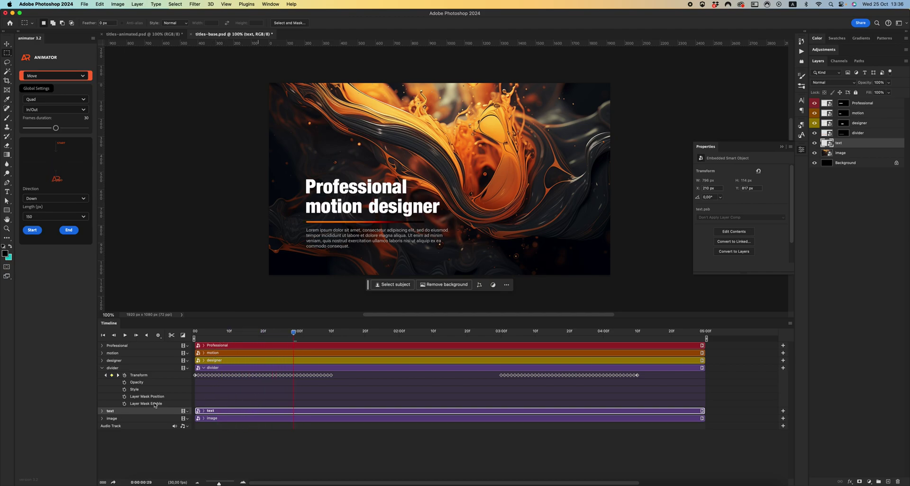
Add the paragraph's exit slide at the 3-second mark, preview it, and marquee the paragraph area.
left_click(100, 412)
left_click(505, 335)
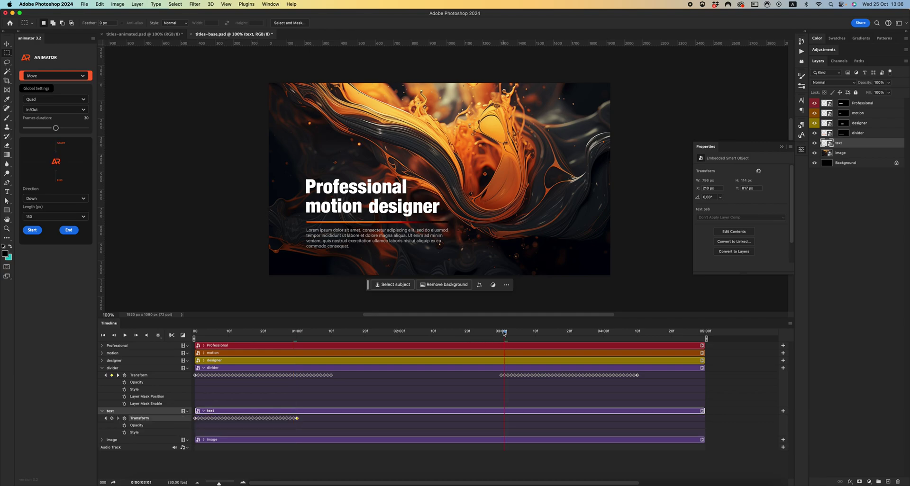
left_click(70, 232)
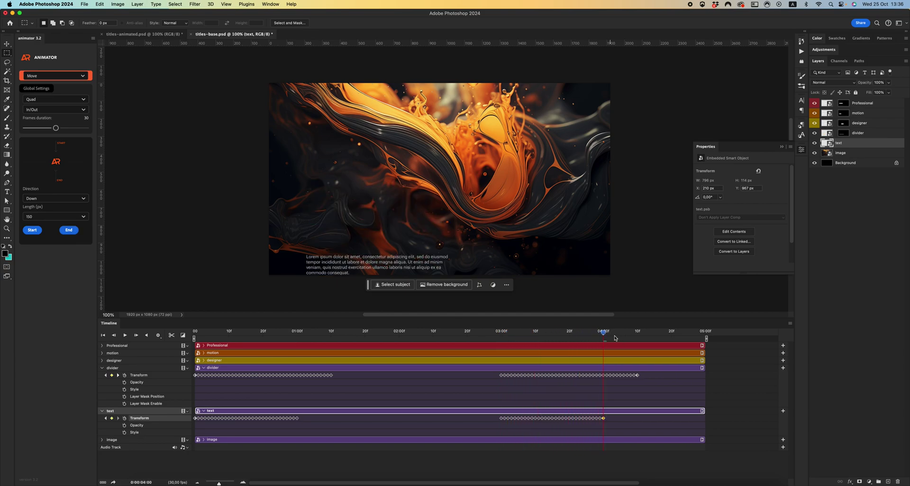
left_click_drag(601, 333, 395, 333)
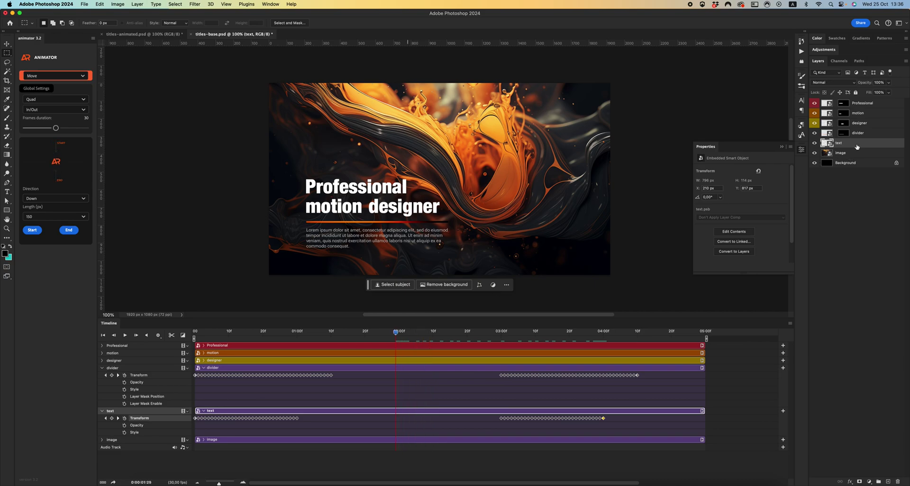
left_click_drag(304, 227, 451, 251)
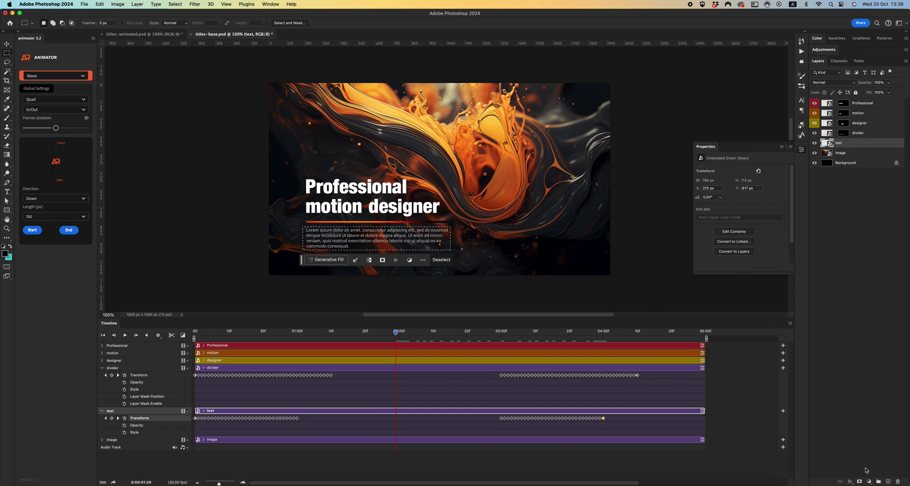
Mask the paragraph layer to the marquee, preview the reveal, and collapse the divider and text tracks.
left_click(859, 482)
left_click(832, 143)
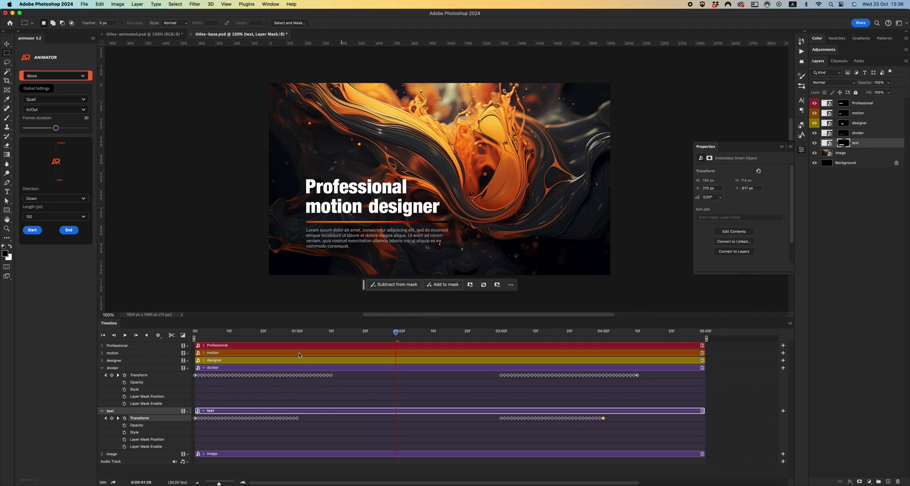
left_click_drag(396, 335, 239, 333)
left_click(103, 369)
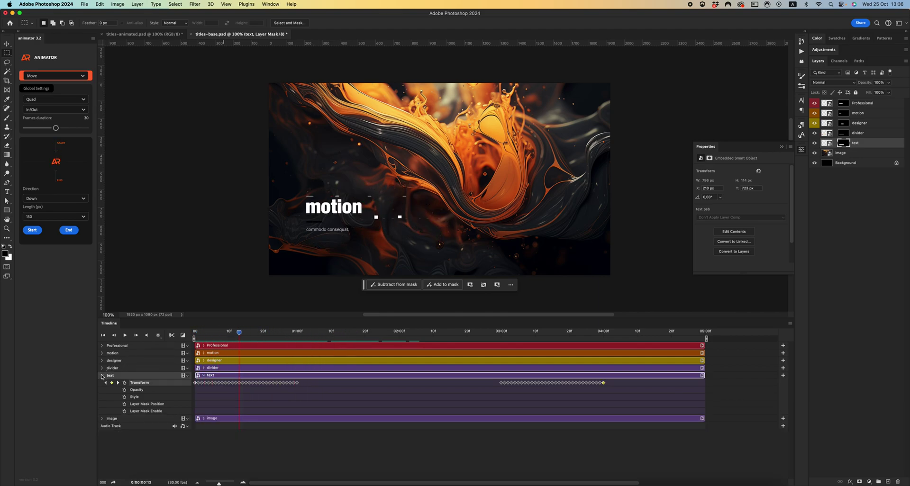
left_click(103, 376)
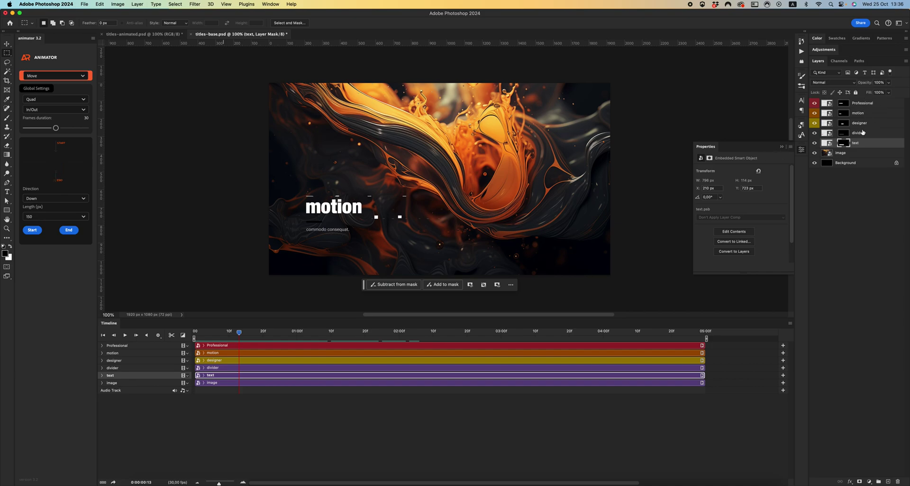
Delay the motion clip, hide divider and paragraph, and align the designer clip with motion.
left_click_drag(218, 353, 243, 354)
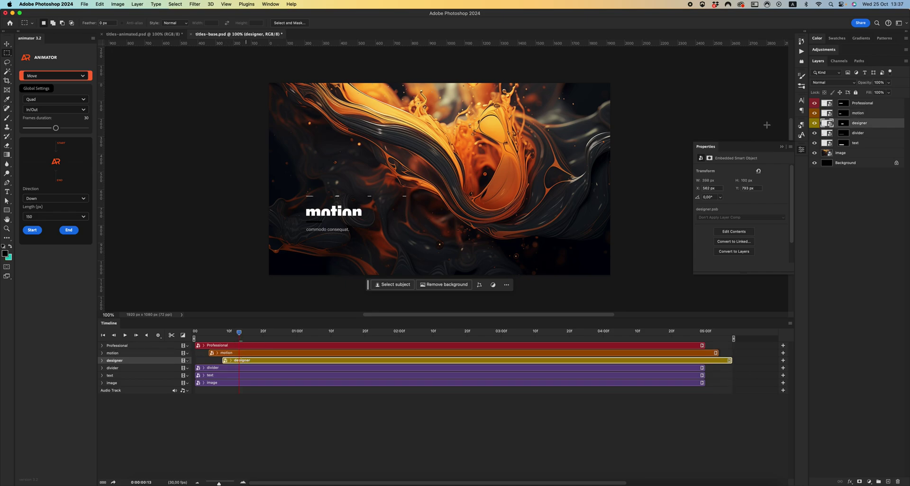
left_click(815, 133)
left_click(815, 143)
left_click_drag(239, 333, 282, 362)
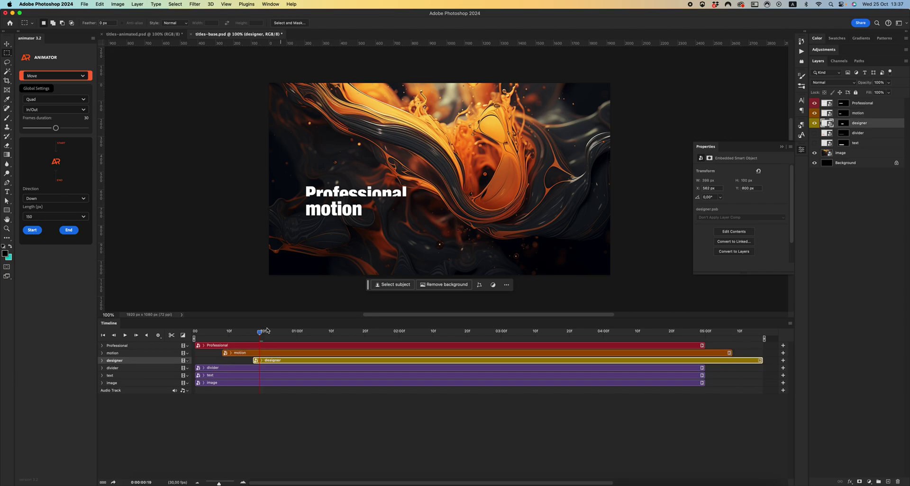
mouse_move(261, 333)
left_mouse_down()
mouse_move(196, 333)
mouse_move(300, 326)
mouse_move(263, 326)
left_mouse_up()
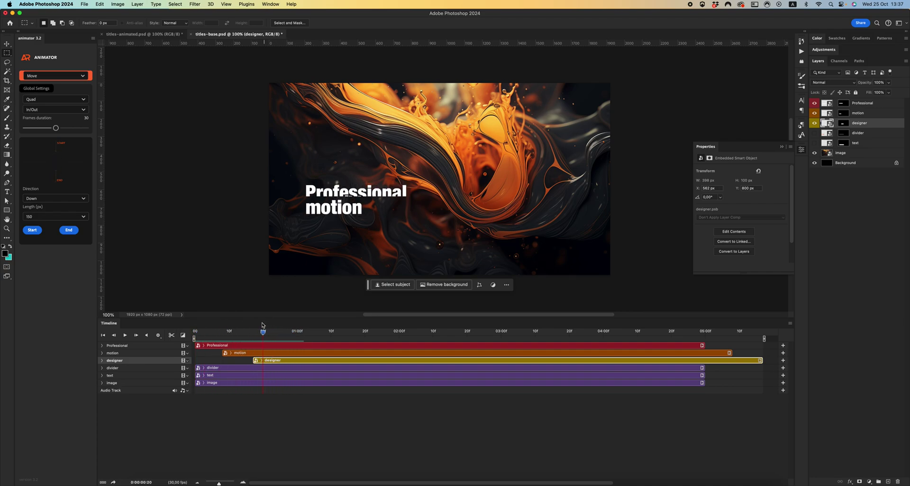
left_click_drag(309, 363, 280, 361)
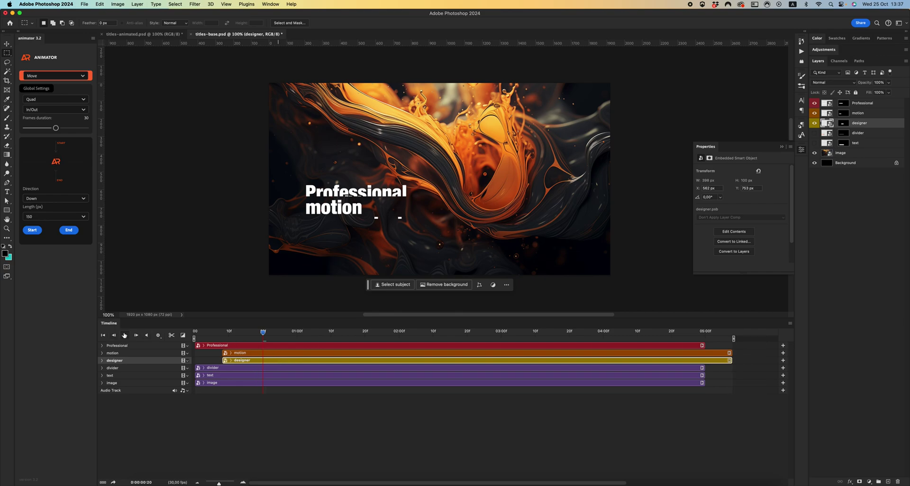
Shorten the work area to about one second, preview the headline, then show and select the divider.
left_click_drag(735, 338, 342, 338)
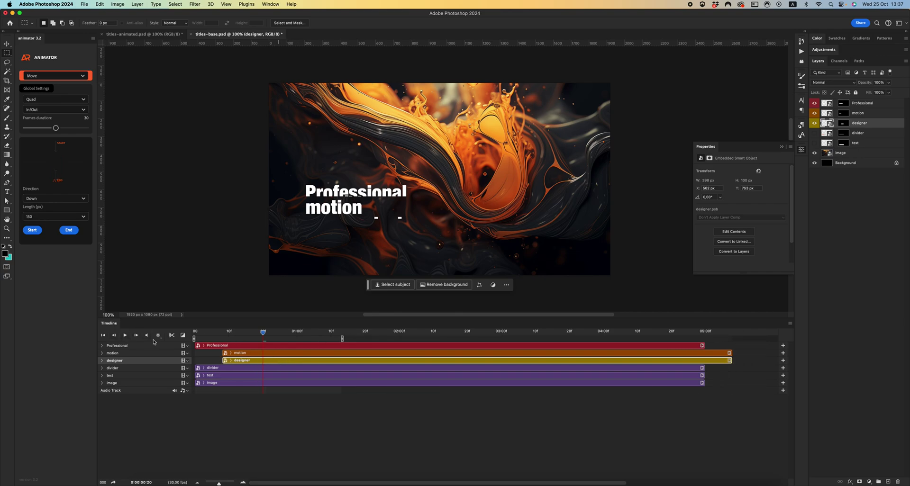
left_click(126, 336)
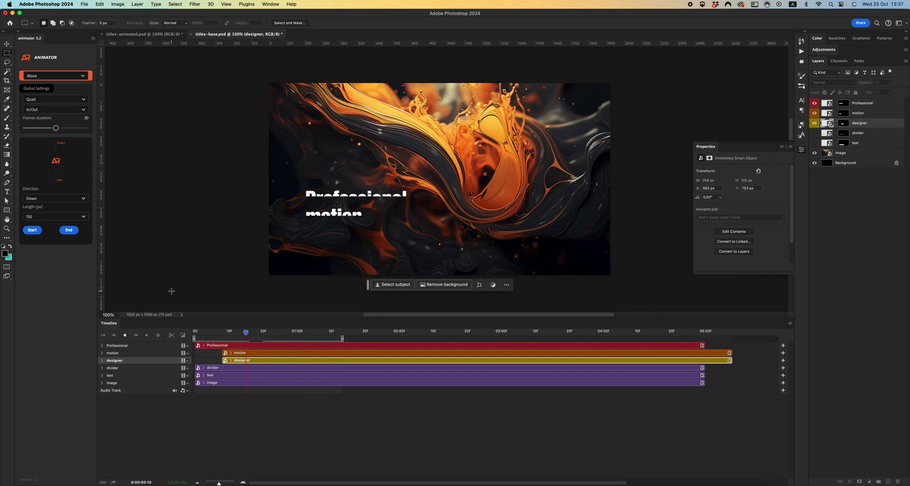
key("space")
left_click(304, 332)
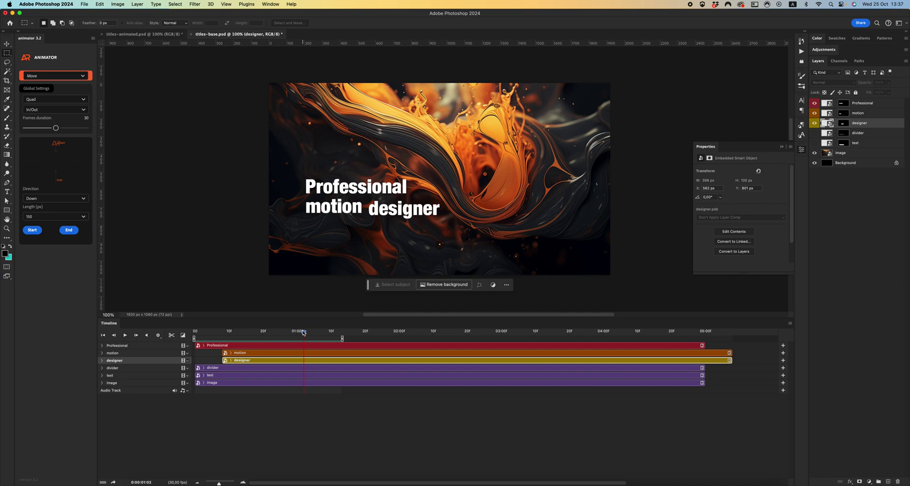
left_click(814, 133)
left_click(827, 134)
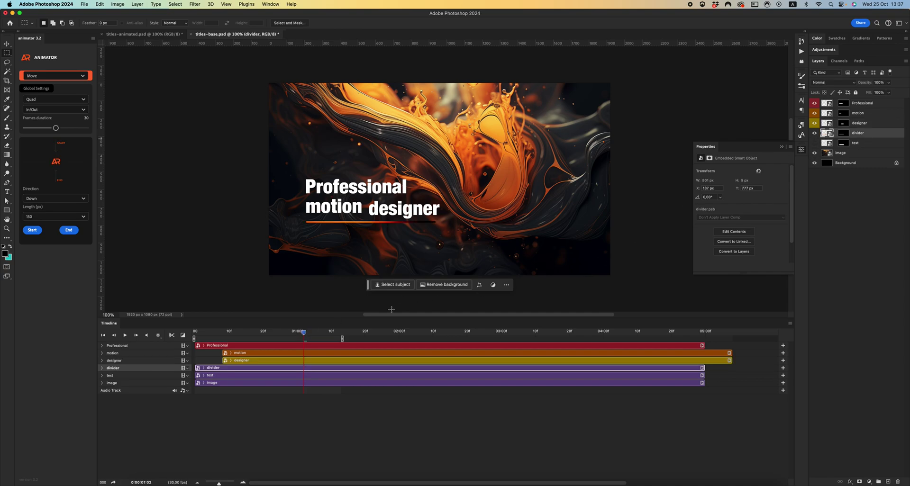
Delay the divider clip to start with designer and preview from the first frame.
mouse_move(304, 332)
left_mouse_down()
mouse_move(227, 332)
mouse_move(297, 332)
left_mouse_up()
left_click_drag(247, 368, 276, 368)
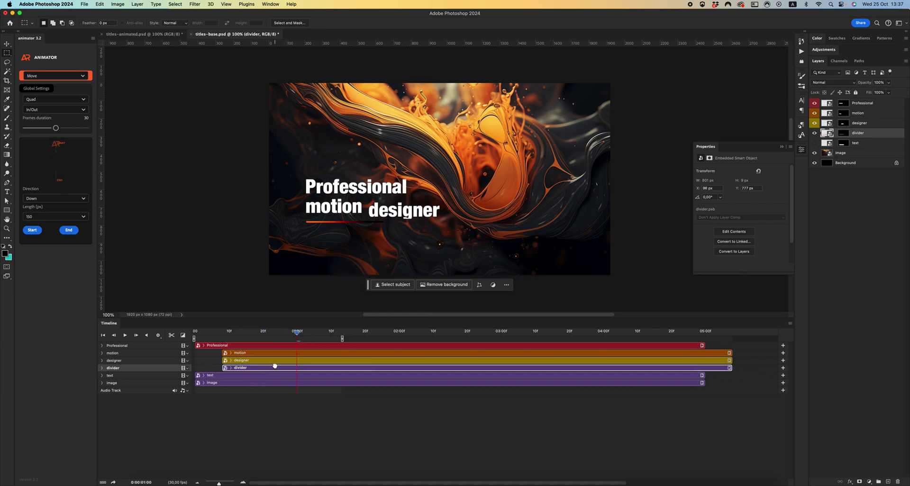
left_click_drag(297, 335, 145, 332)
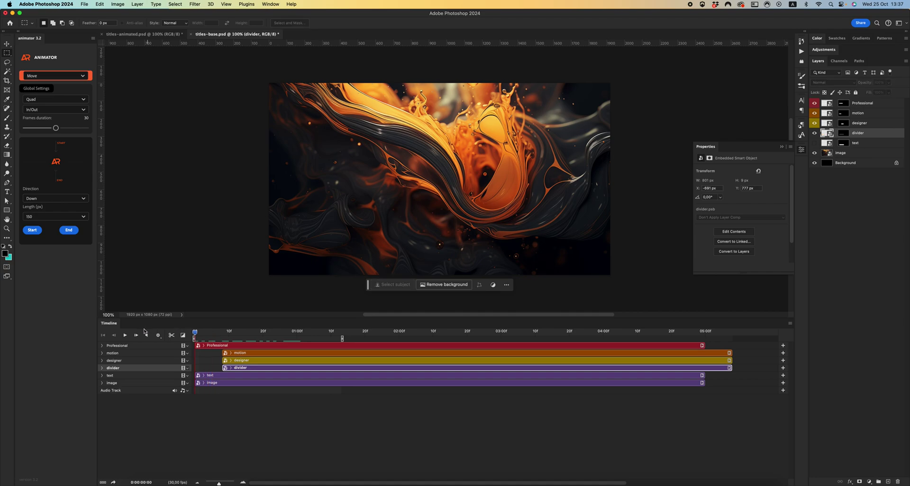
left_click(127, 336)
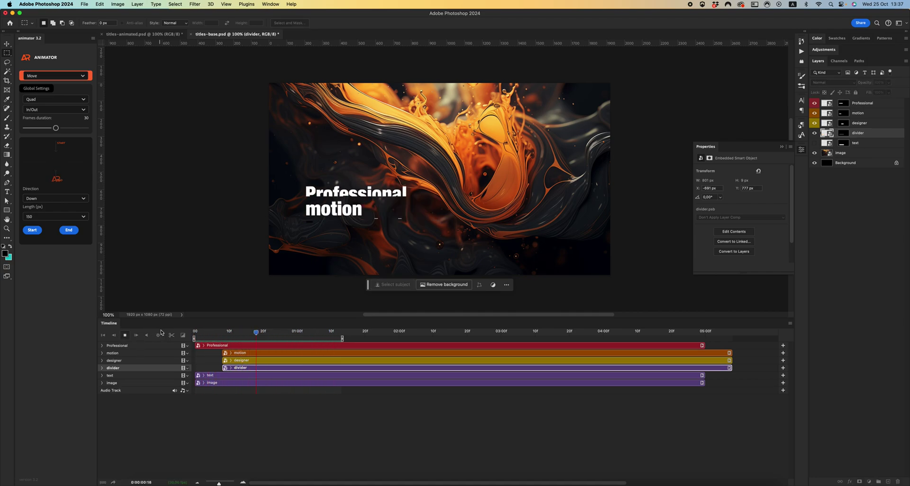
key("space")
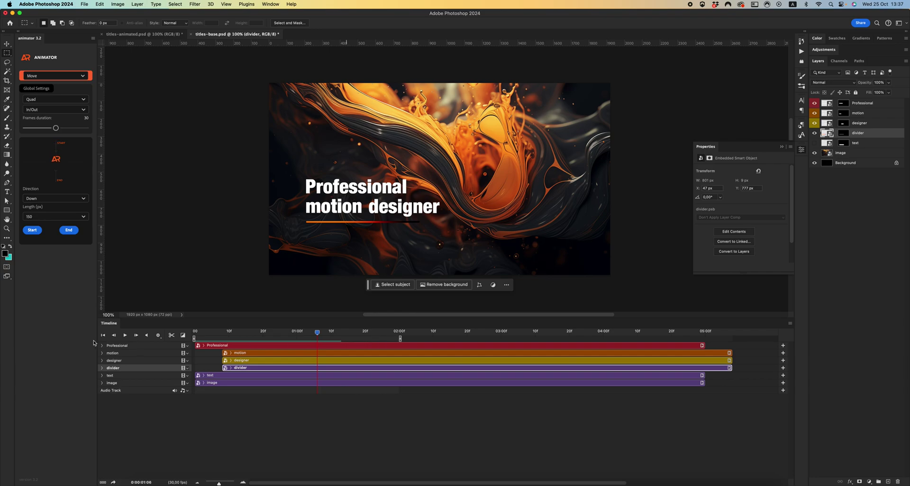
Replay the preview, then show and select the paragraph text layer again.
left_click(125, 336)
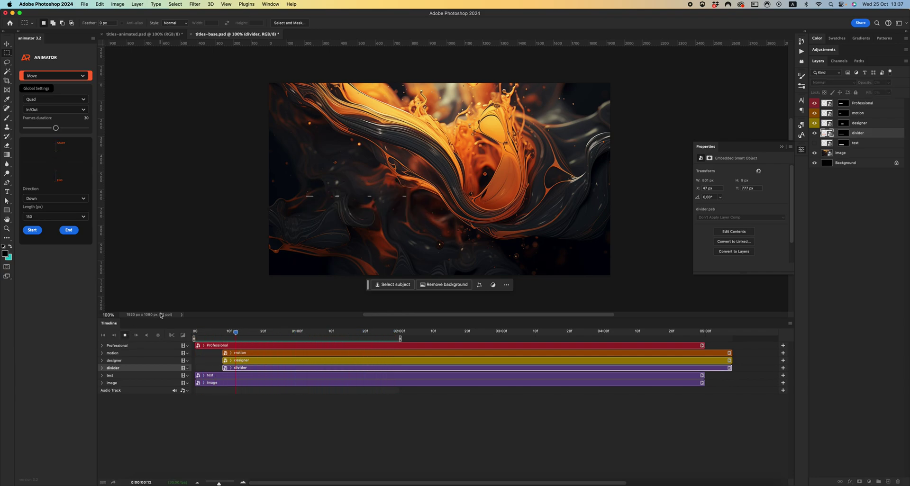
key("space")
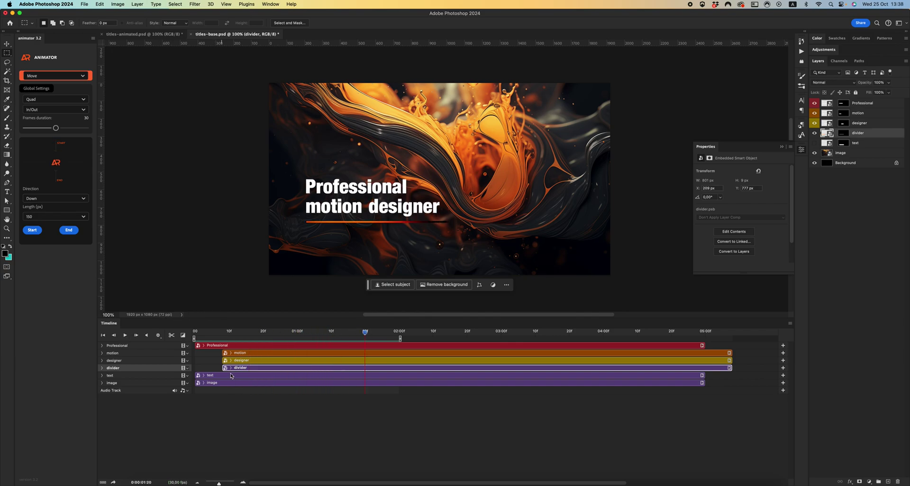
left_click(814, 142)
left_click(835, 143)
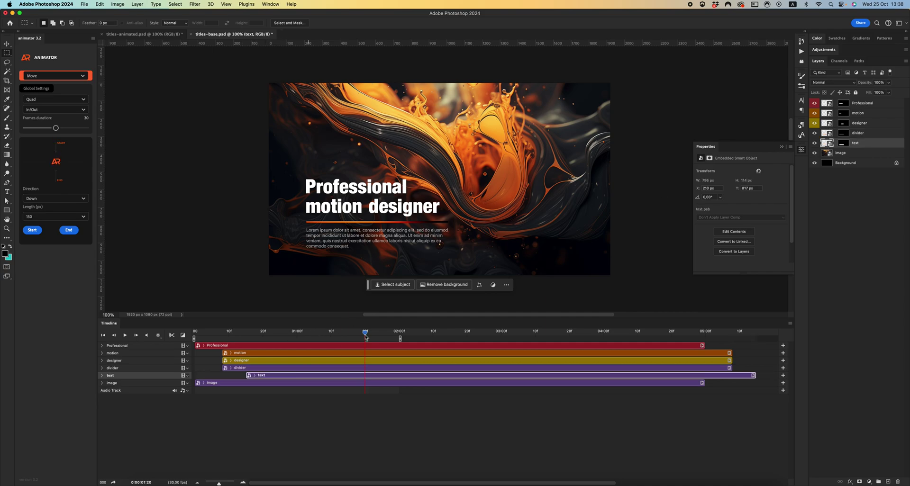
Extend the work area to about 04:15, scrub to 01:15, and expand Professional's property rows.
left_click_drag(365, 333, 216, 334)
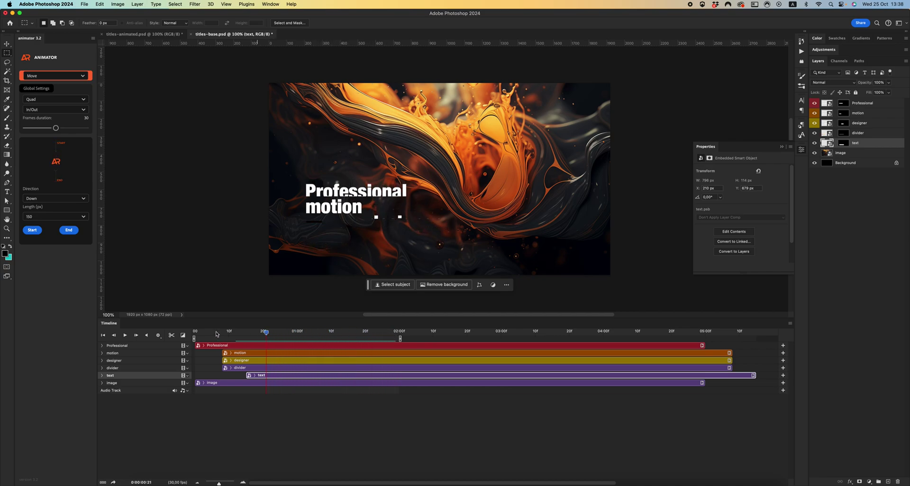
left_click(126, 335)
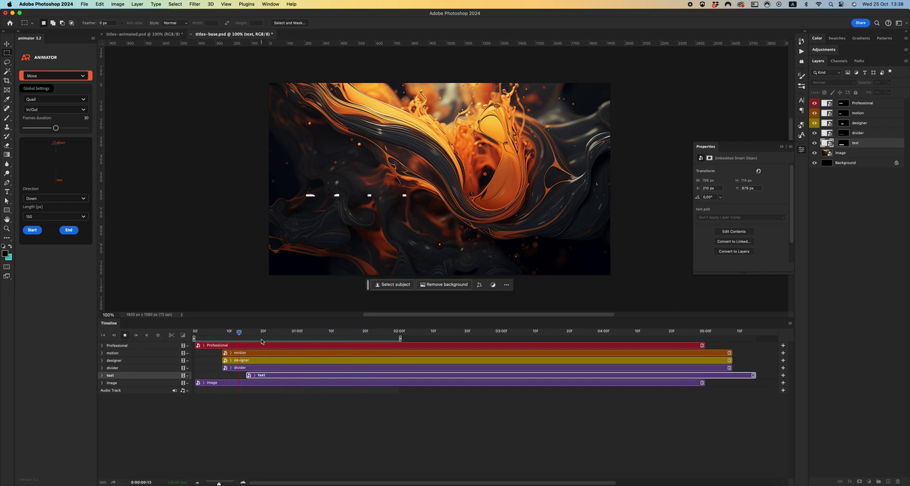
left_click(126, 335)
left_click_drag(507, 336, 616, 335)
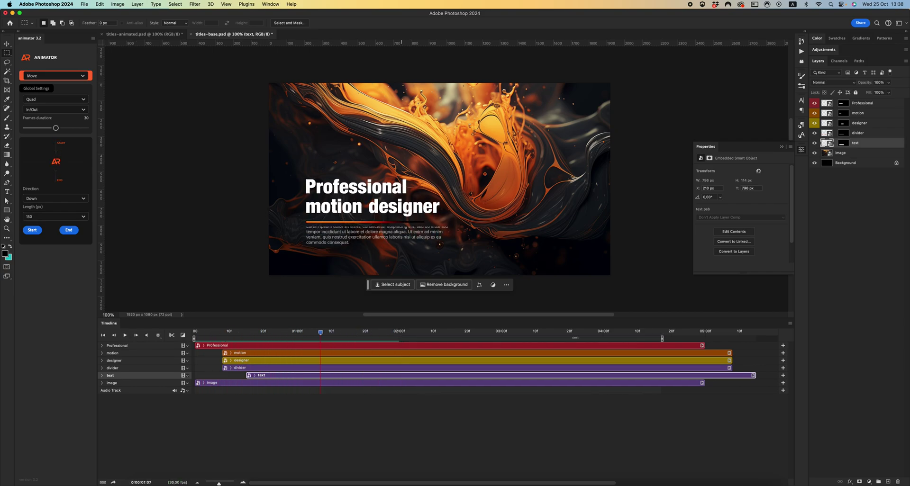
left_click_drag(320, 333, 348, 334)
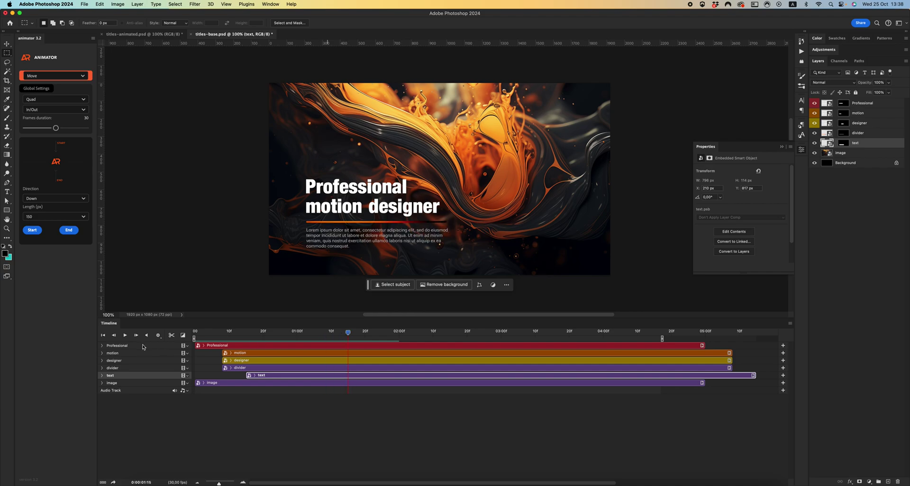
left_click(102, 346)
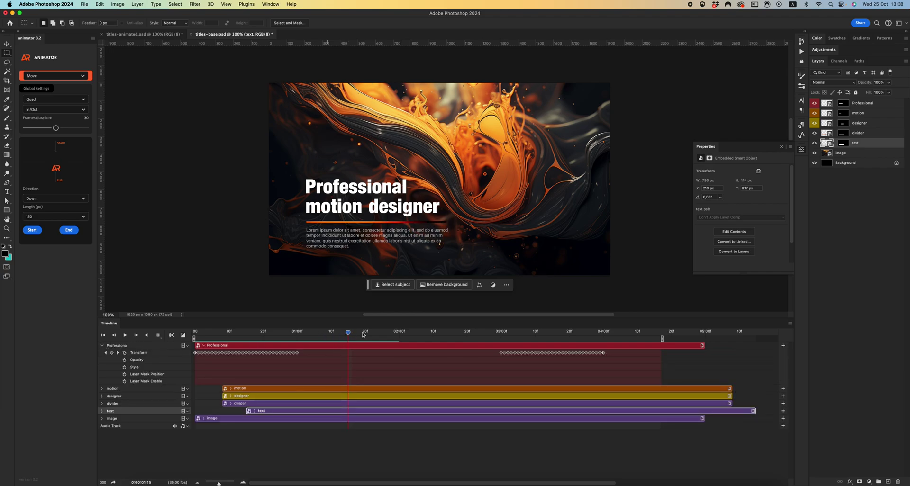
Move Professional's second Transform keyframe group to start at 03:00 and preview the shifted exit.
left_click_drag(610, 350, 452, 362)
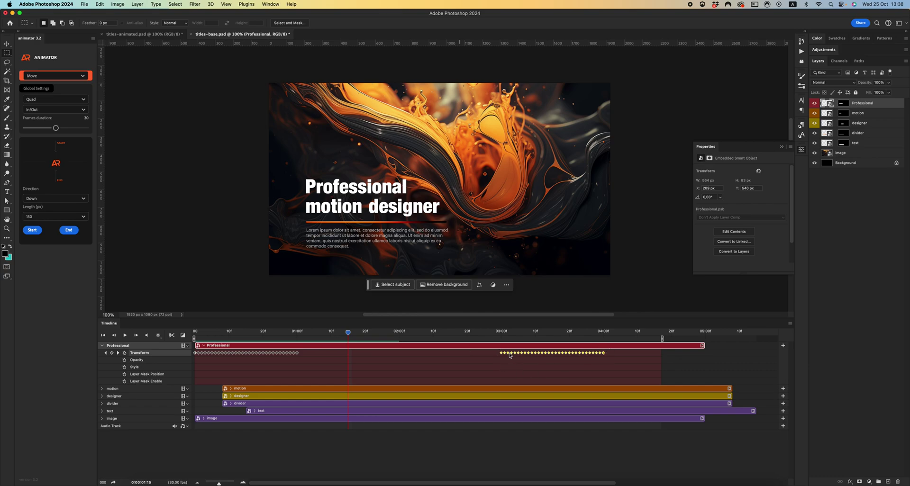
mouse_move(508, 356)
left_mouse_down()
mouse_move(476, 354)
mouse_move(545, 354)
mouse_move(486, 353)
mouse_move(509, 351)
left_mouse_up()
left_click_drag(348, 333, 576, 332)
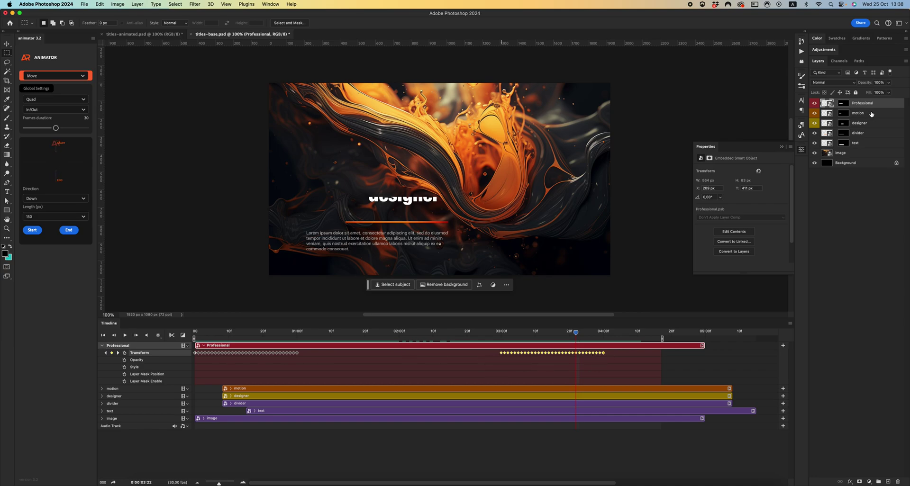
left_click(102, 346)
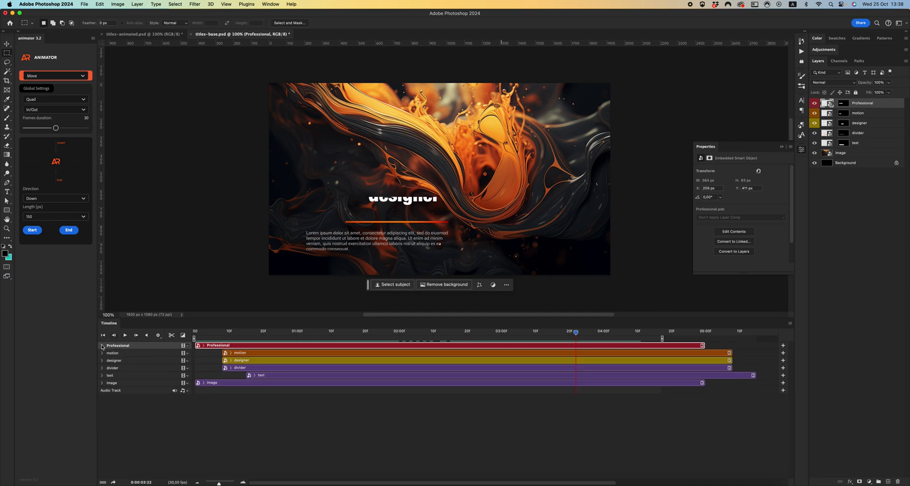
left_click_drag(576, 332, 375, 331)
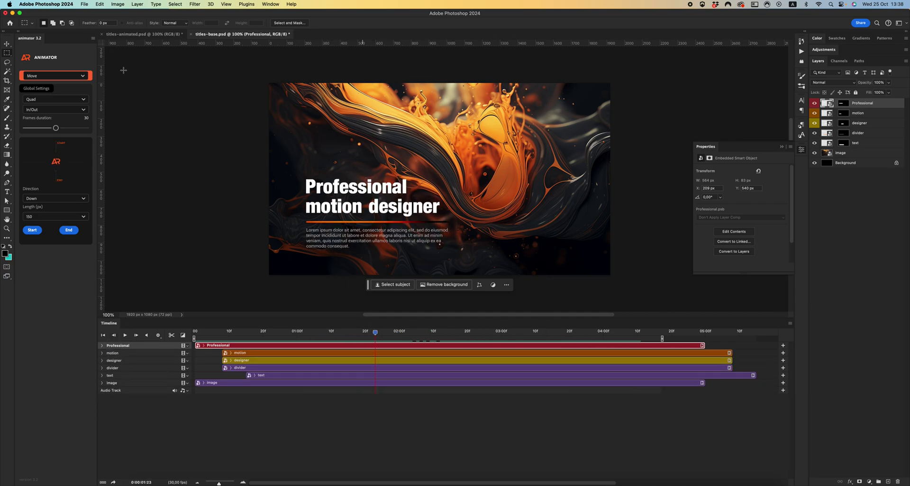
left_click(133, 34)
left_click_drag(241, 332, 322, 332)
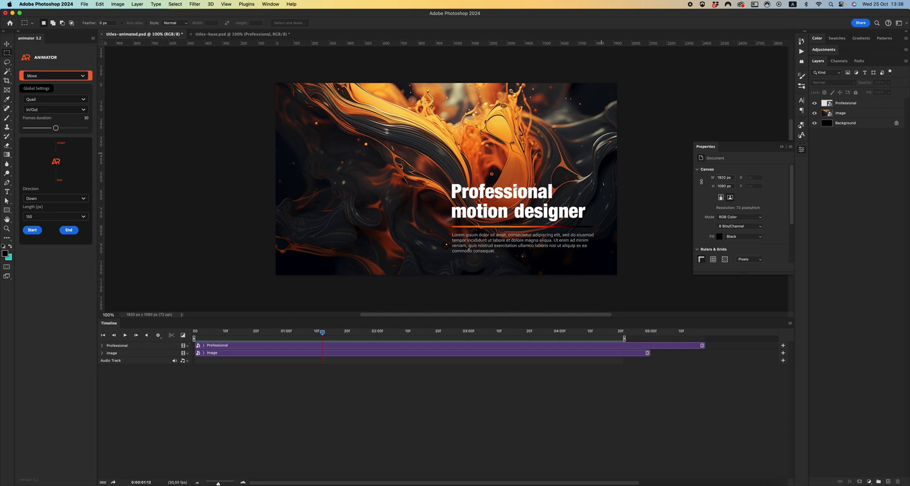
left_click_drag(323, 332, 247, 333)
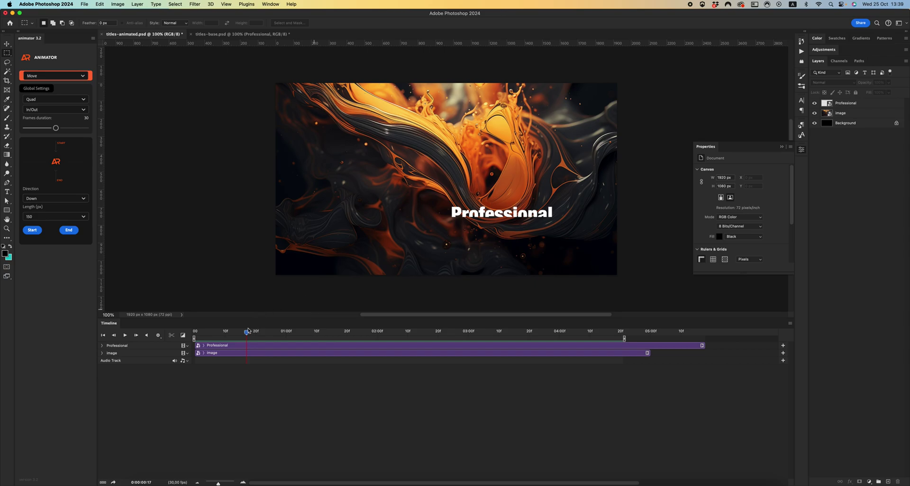
left_click(240, 35)
key("v")
Add a black-filled Layer 1 above image starting at frame 0, then select Professional through Layer 1.
left_click(855, 154)
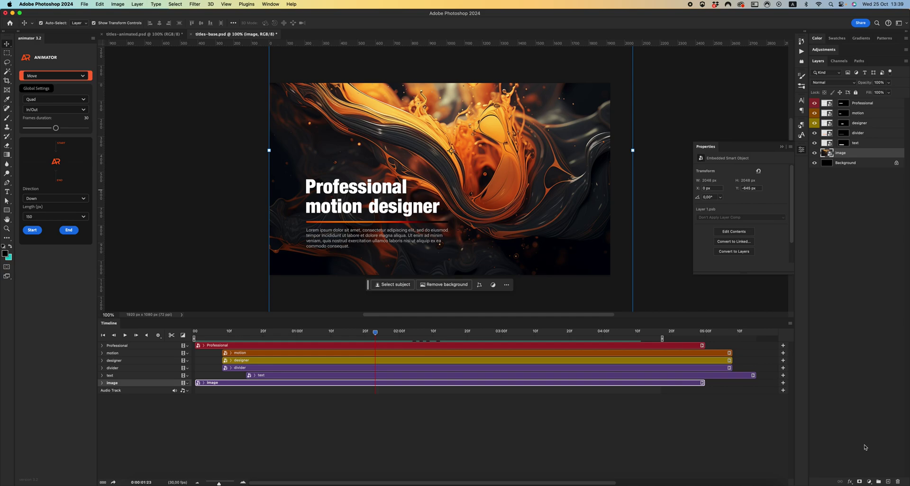
left_click(888, 481)
left_click_drag(405, 383, 224, 383)
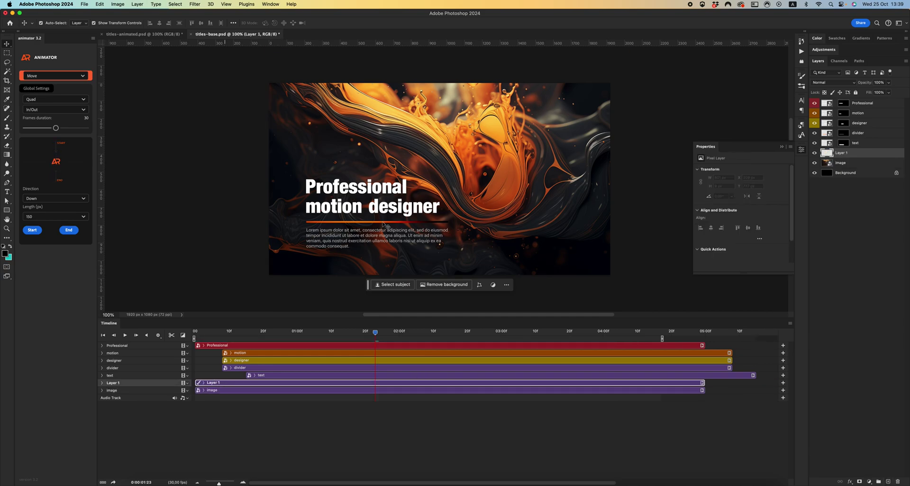
key("alt+BackSpace")
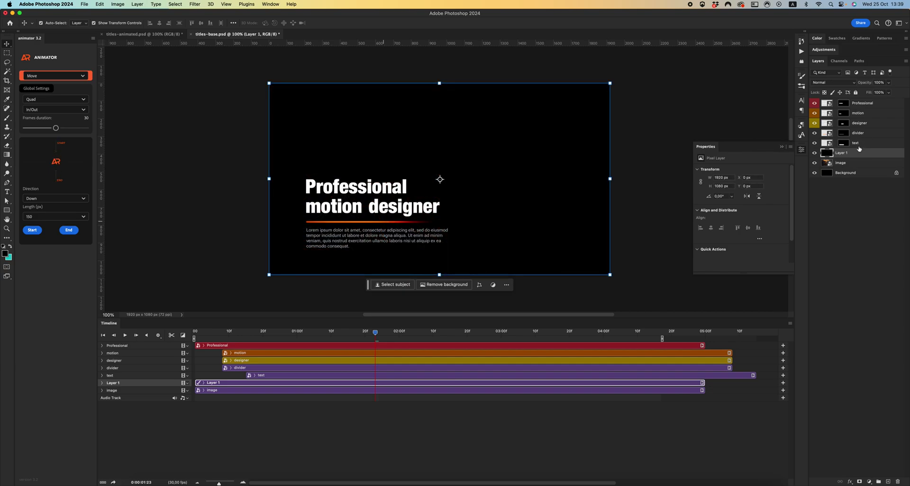
left_click(863, 103, "shift")
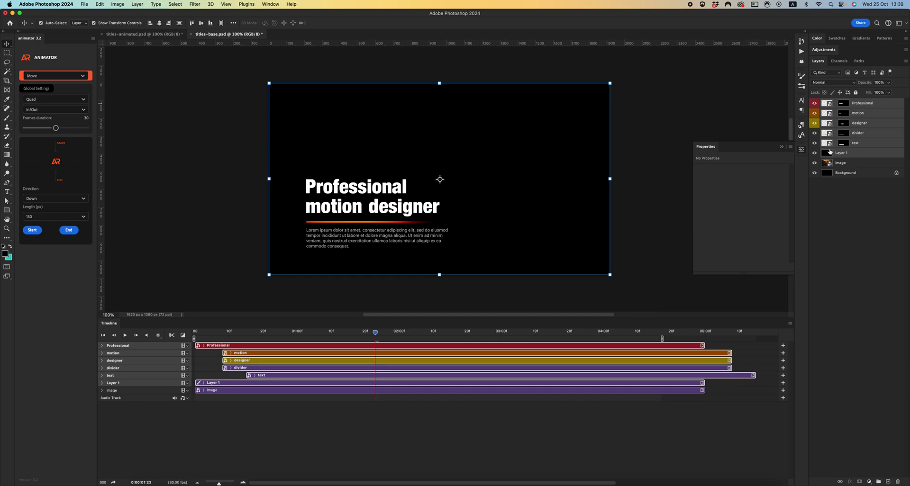
right_click(873, 104)
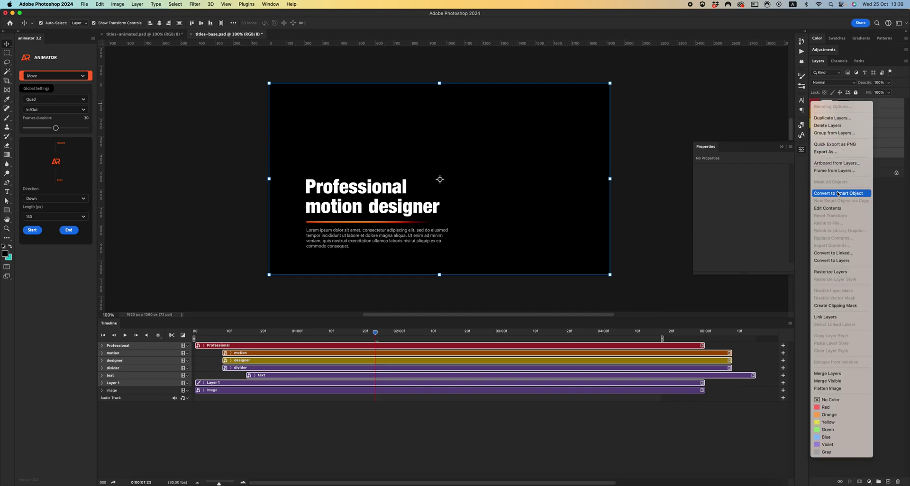
Convert the selection to a Professional smart object, hide Layer 1 inside, save, close, and preview.
left_click(829, 194)
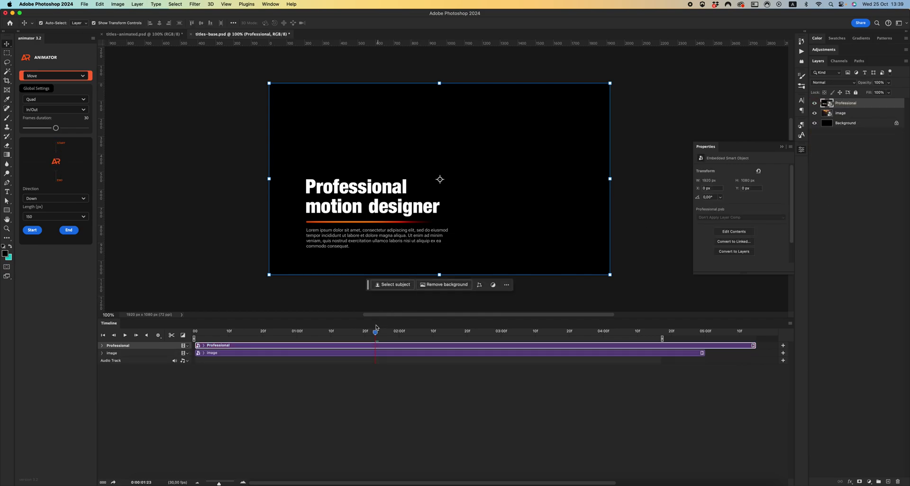
left_click_drag(374, 334, 378, 334)
double_click(827, 105)
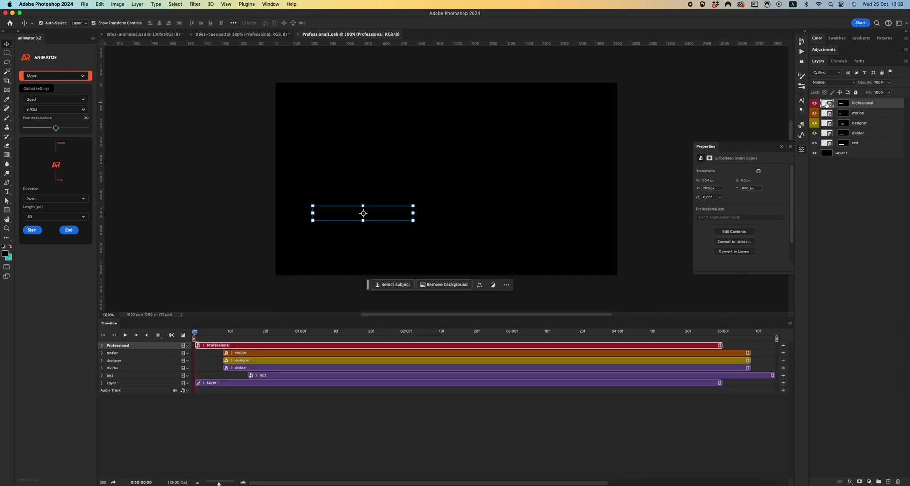
left_click(814, 153)
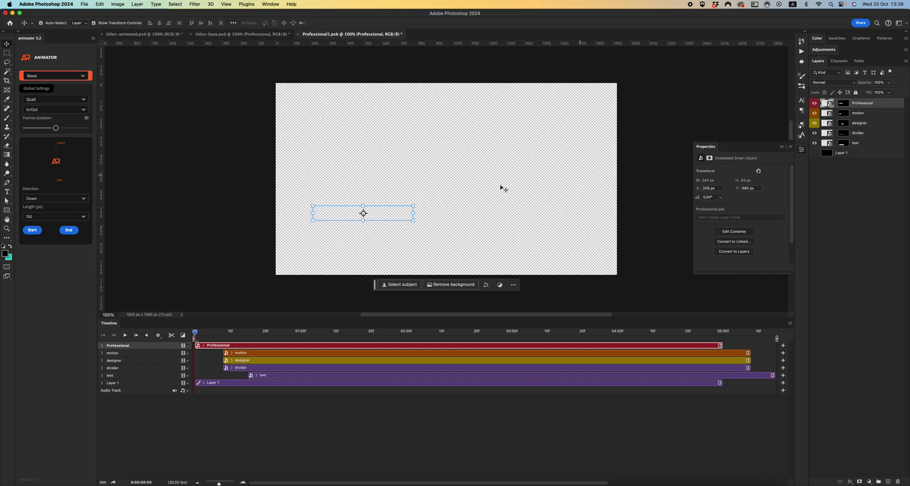
key("super+s")
key("super+w")
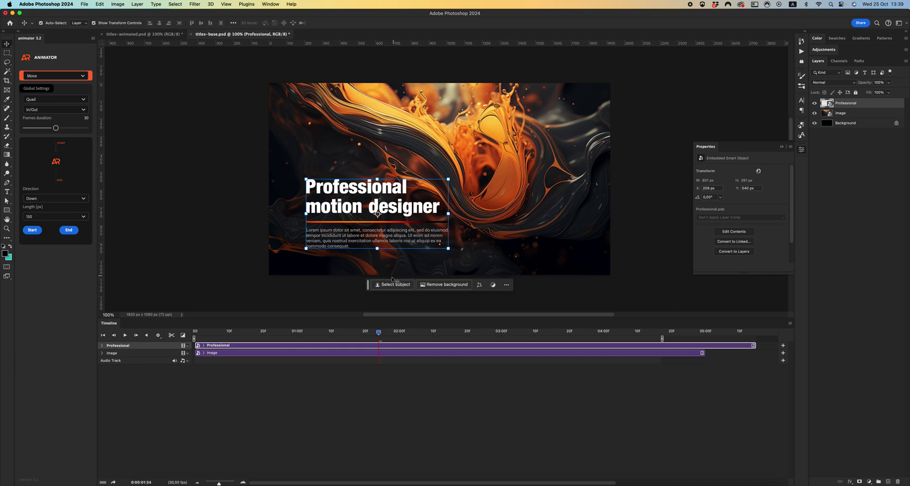
left_click_drag(378, 333, 525, 331)
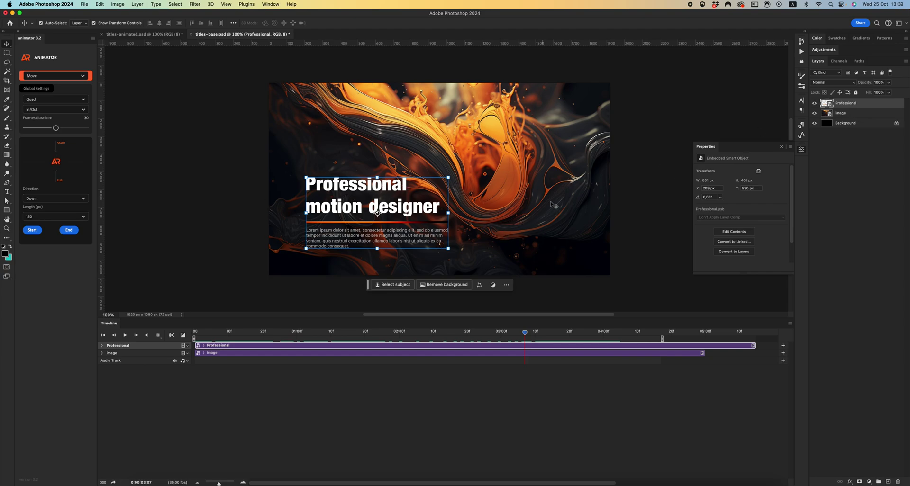
Rename the Professional smart object layer to 'Pre-Comp'.
double_click(843, 103)
type("Pre-Comp")
key("Return")
Dismiss the Layer Style dialog unchanged, then open and close the Pre-Comp smart object.
double_click(853, 104)
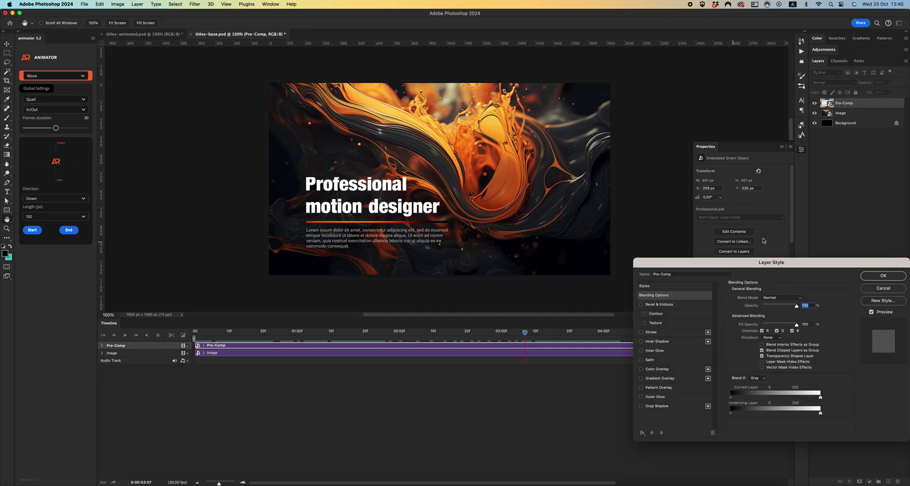
left_click(885, 292)
double_click(830, 107)
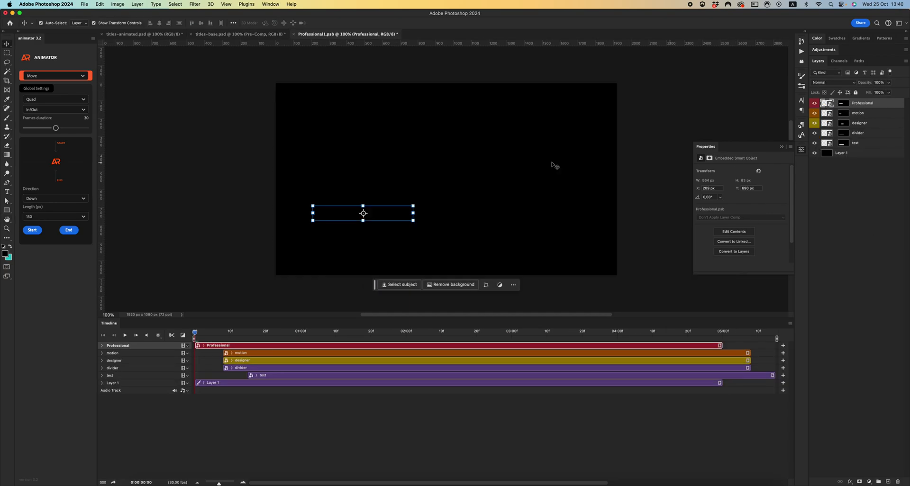
key("super+w")
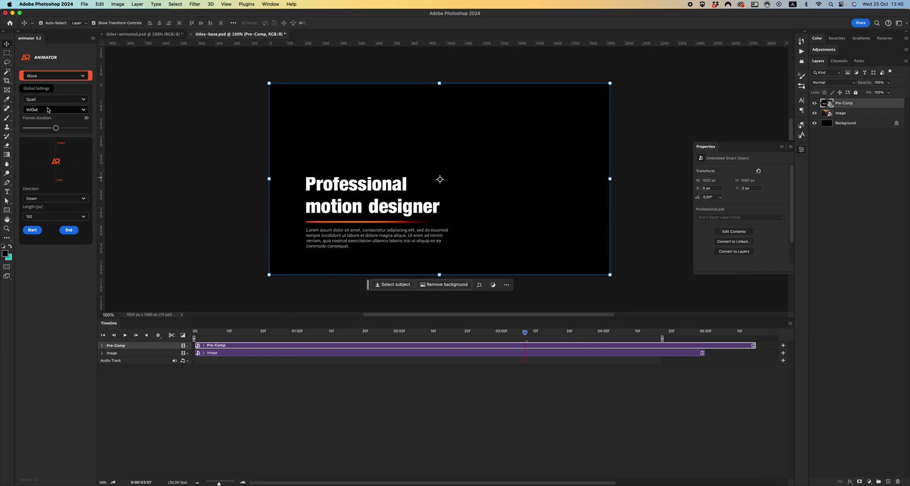
Set the Animator slide to 14 frames, 100 px length, direction Up, then return to frame 0.
left_click_drag(56, 128, 27, 129)
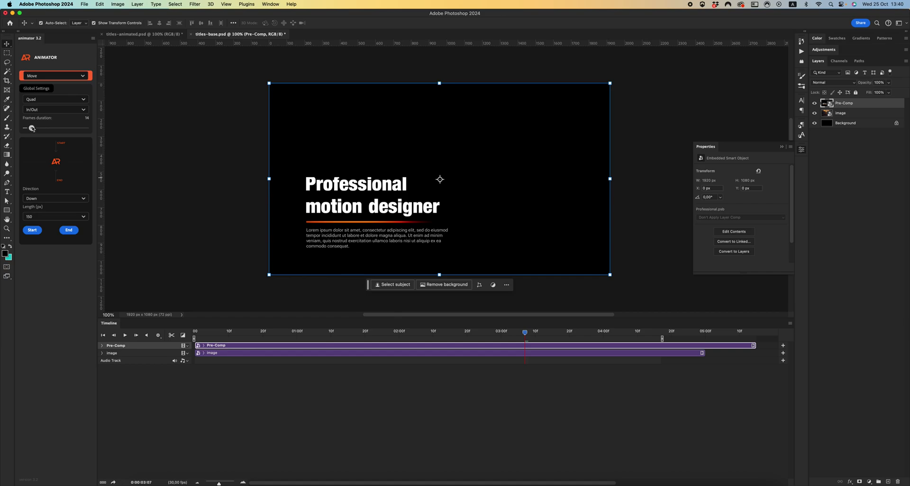
left_click(36, 216)
left_click(35, 235)
left_click(50, 198)
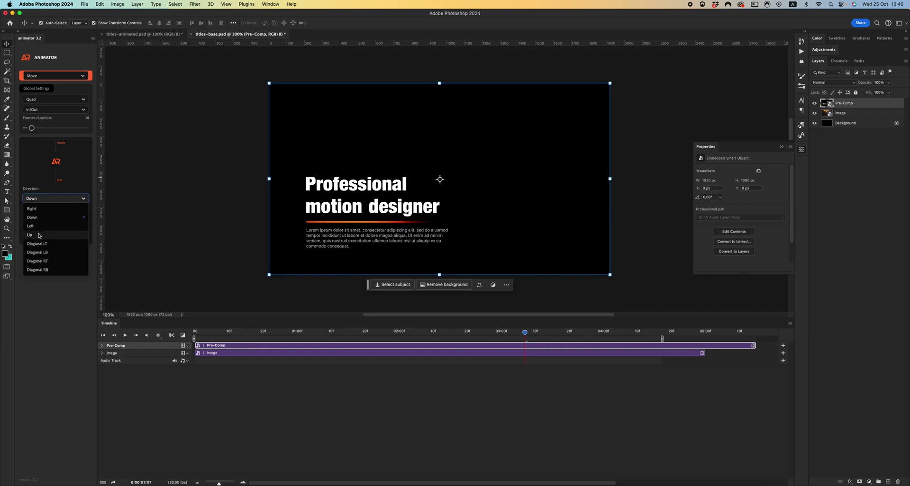
left_click(52, 218)
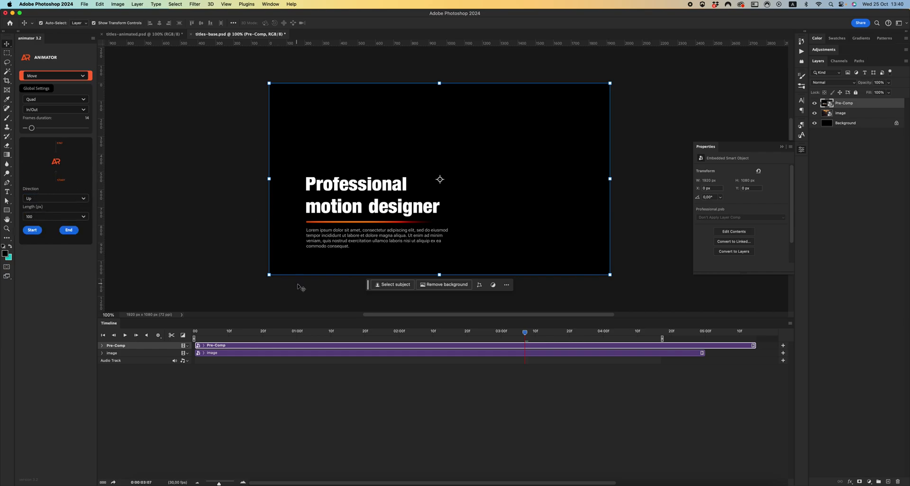
left_click(197, 333)
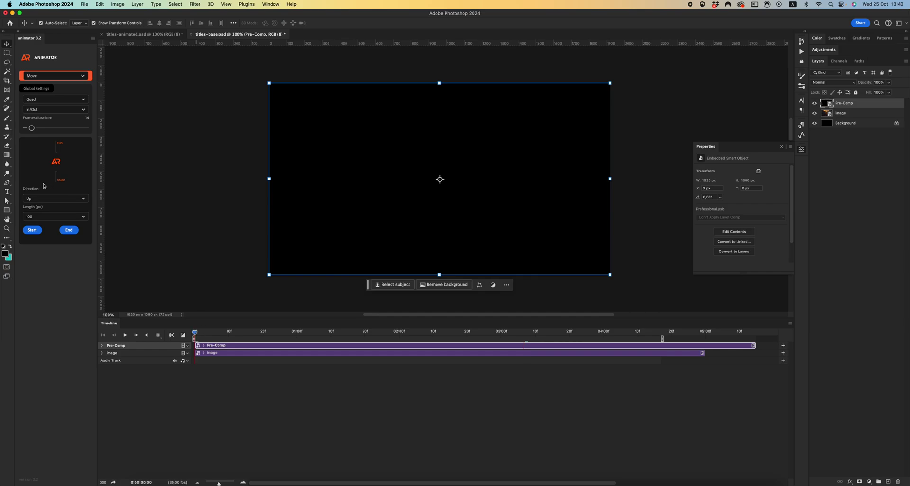
Delete all of the Pre-Comp layer's old Transform keyframes.
left_click(103, 346)
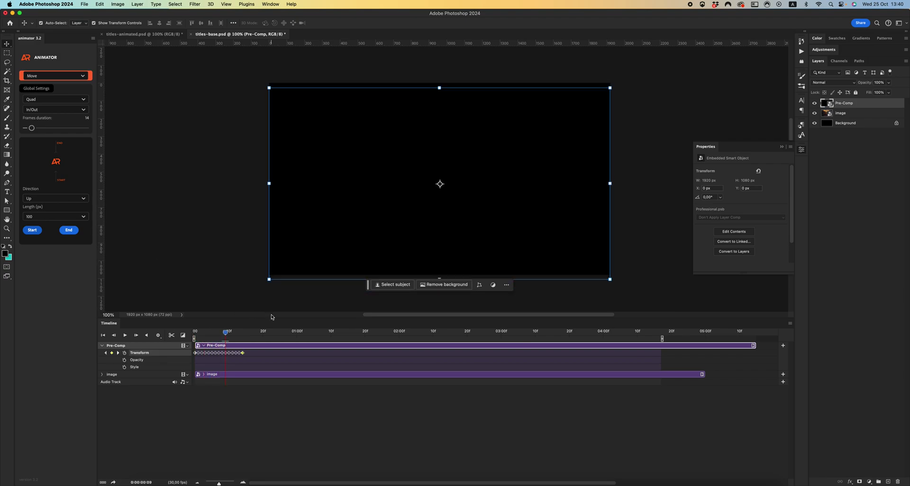
left_click(399, 332)
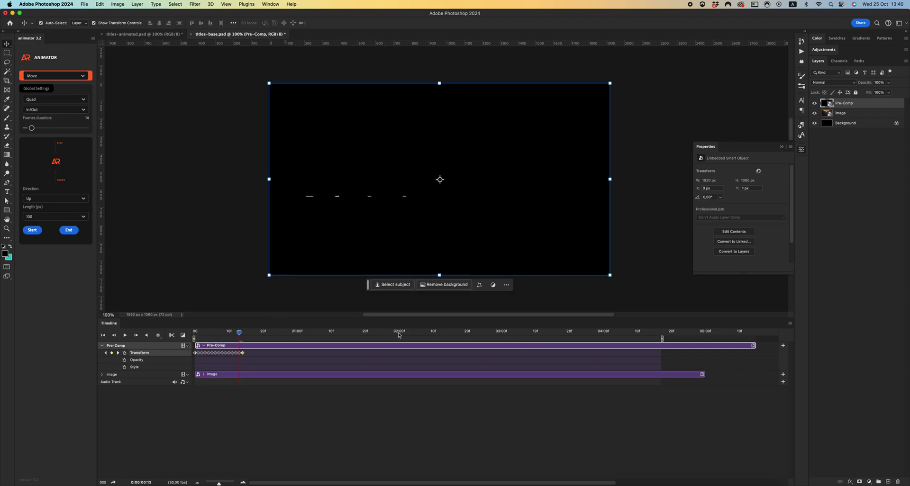
left_click(247, 351)
left_click_drag(251, 352, 293, 333)
key("Delete")
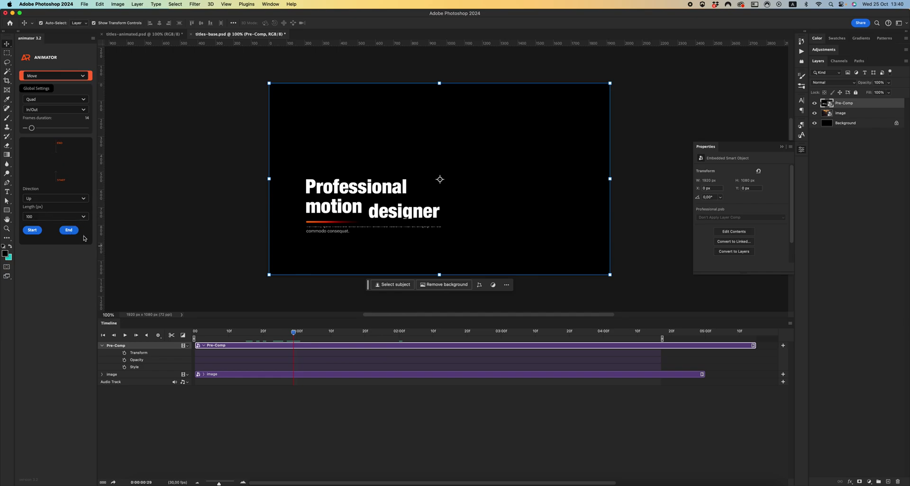
Create the Up slide-in keyframes from frame 0 and the slide-out keyframes at 01:00.
left_click_drag(298, 338, 189, 334)
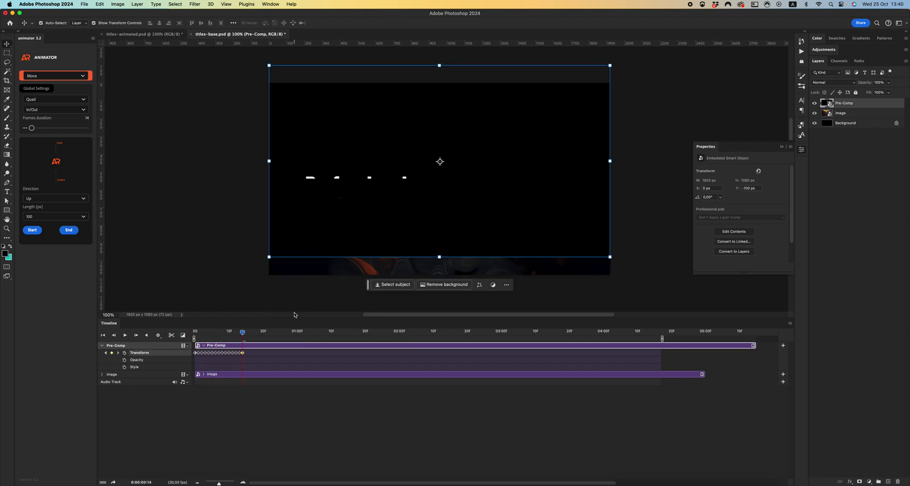
left_click(298, 333)
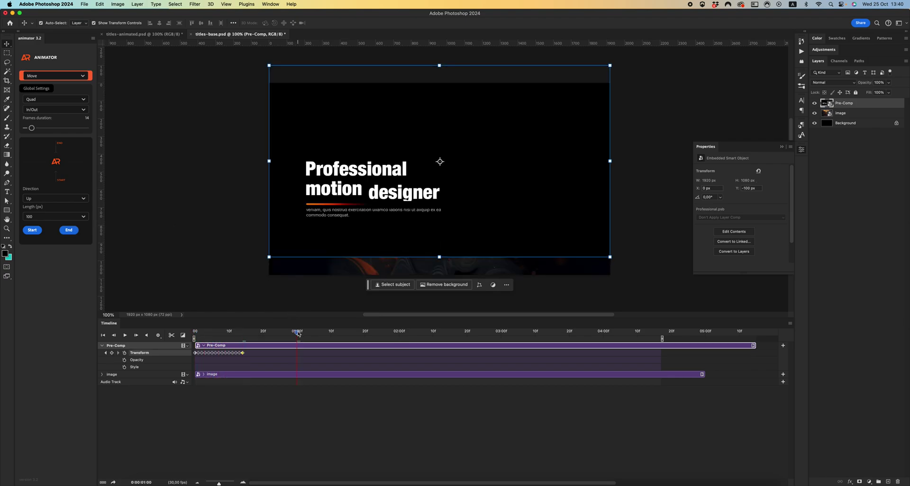
left_click(71, 231)
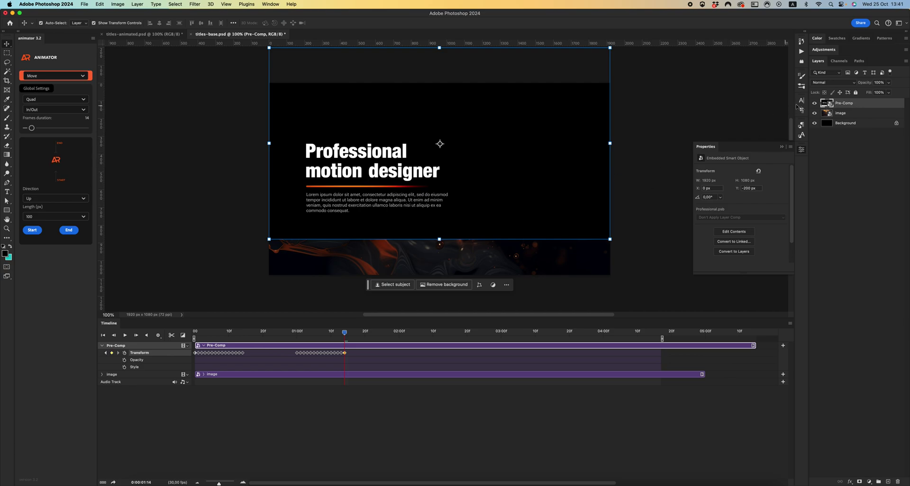
Open the Pre-Comp smart object, save it and close it back to titles-base.
double_click(825, 105)
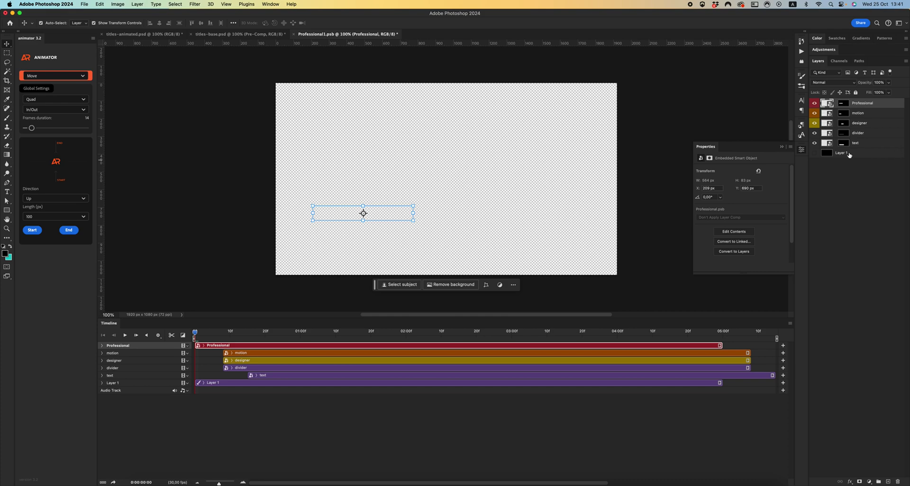
key("super+s")
key("super+w")
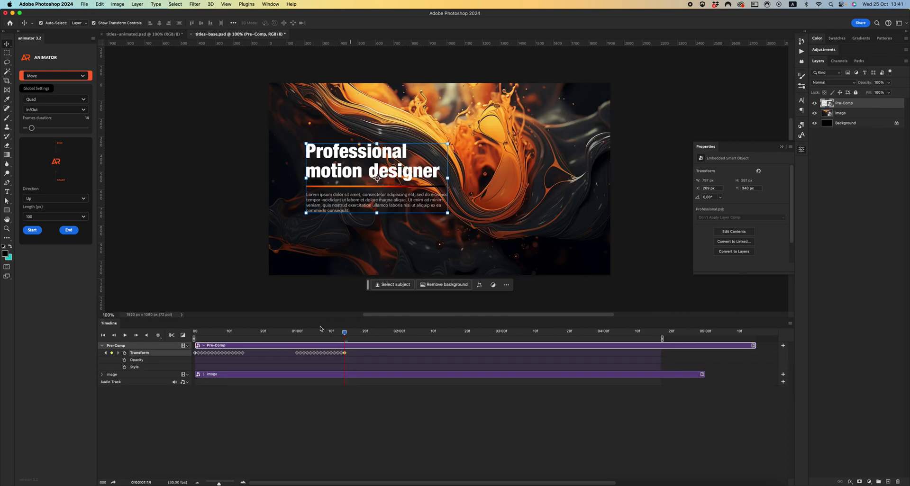
Shift both keyframe groups later, then move the slide-out group to about 03:10.
left_click_drag(354, 359, 460, 337)
left_click(347, 352)
left_click_drag(382, 353, 495, 354)
left_click_drag(533, 353, 617, 332)
Deselect the Pre-Comp layer and play then stop the animation preview.
left_click(189, 271)
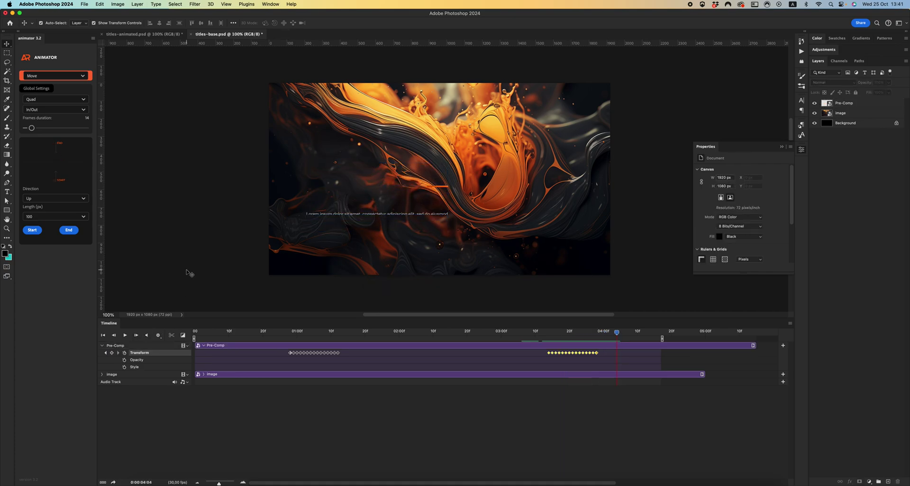
key("space")
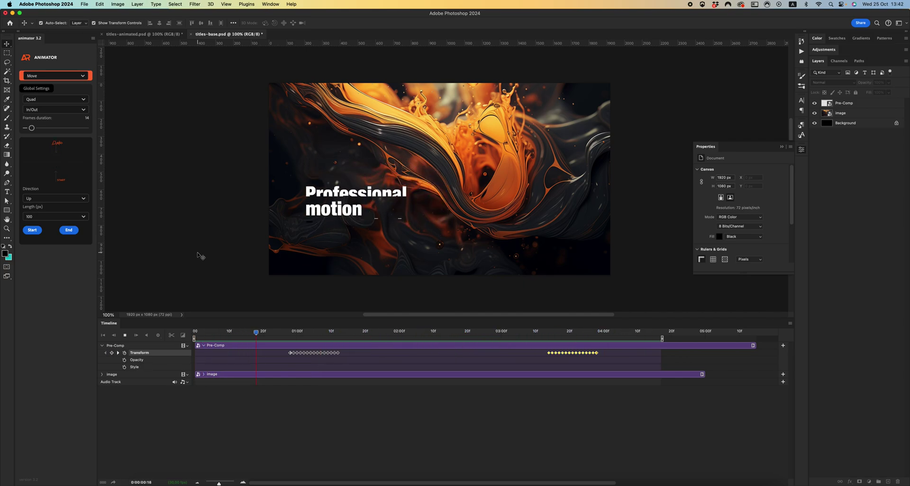
key("space")
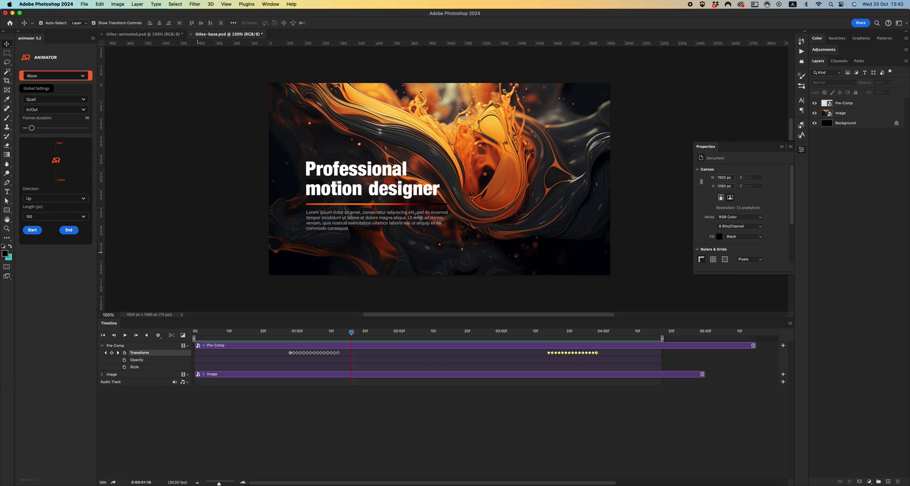
scroll(420, 218, "down", 2)
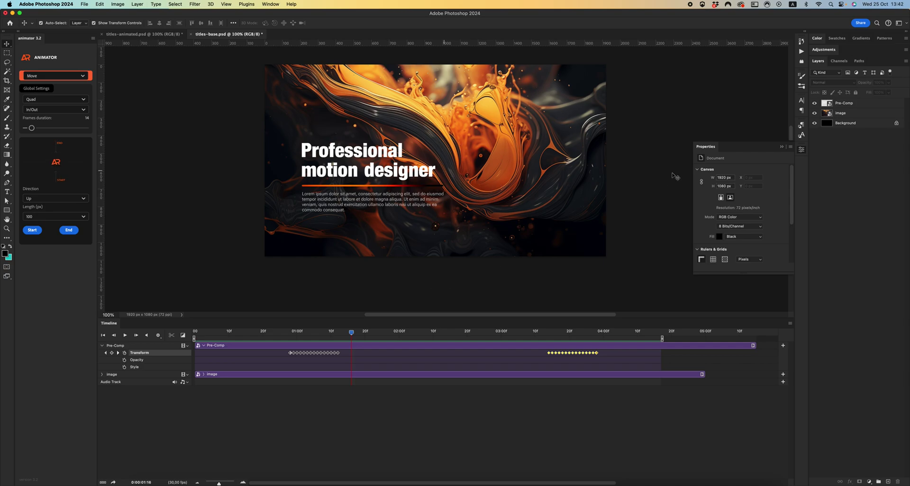
Add a black-filled Layer 1 above the image with its clip starting at 0.
left_click(847, 113)
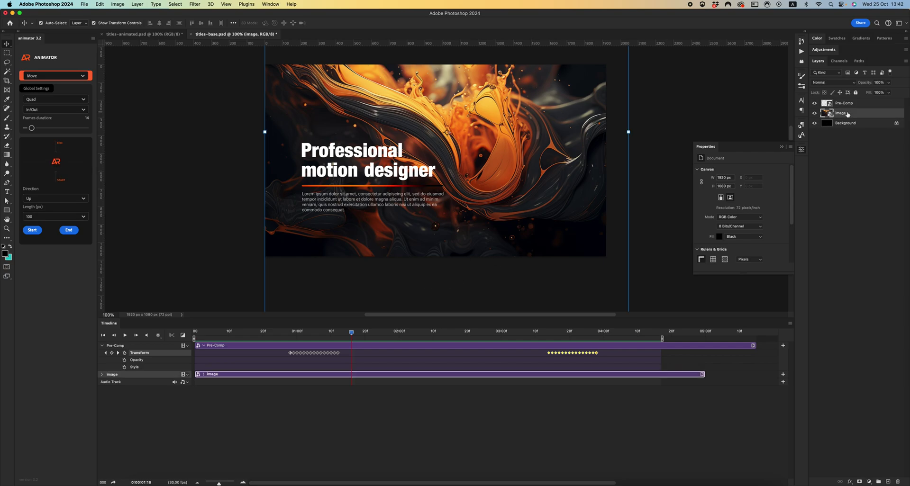
left_click(888, 482)
key("alt+BackSpace")
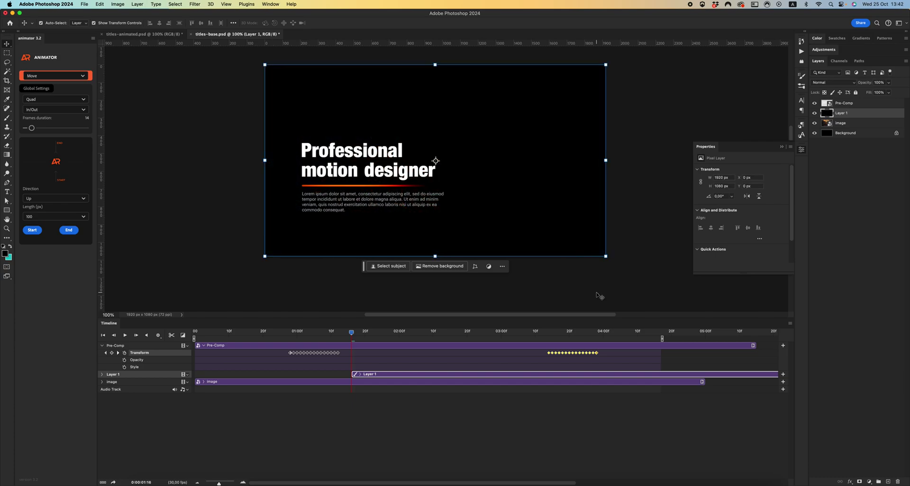
left_click_drag(395, 377, 239, 376)
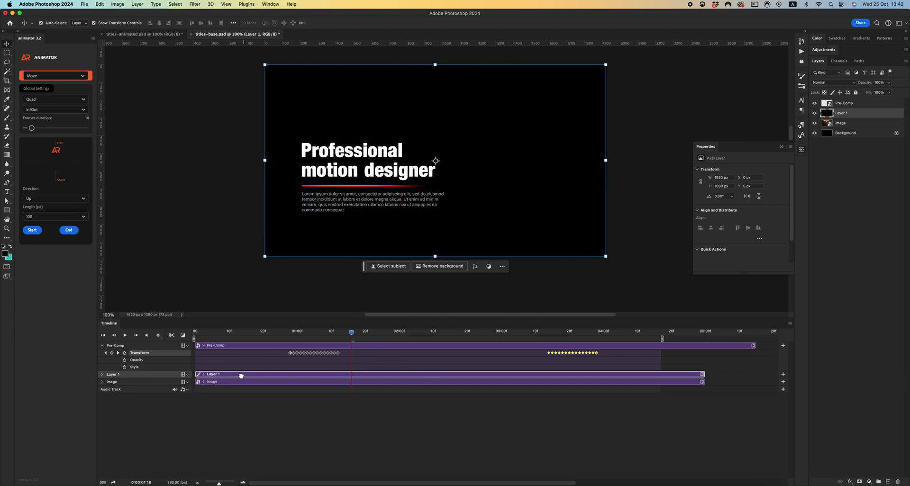
Convert Pre-Comp and Layer 1 together into one smart object.
left_click(853, 104, "shift")
right_click(854, 103)
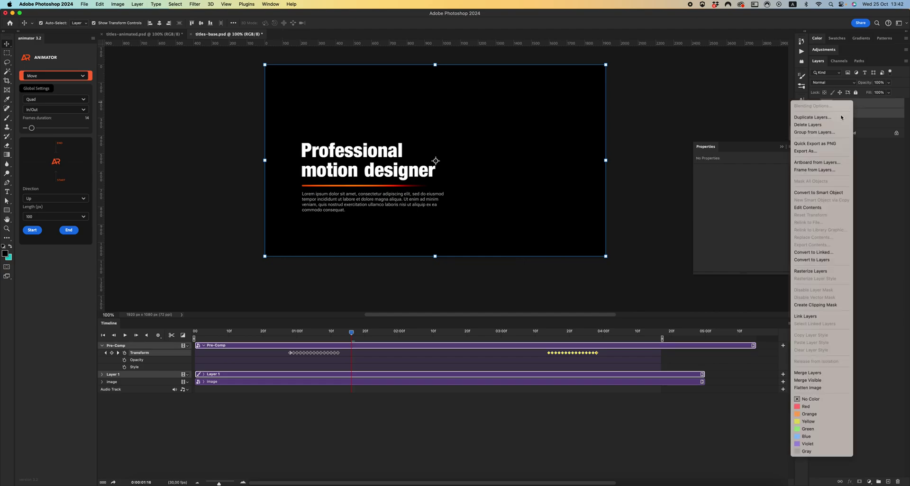
left_click(810, 192)
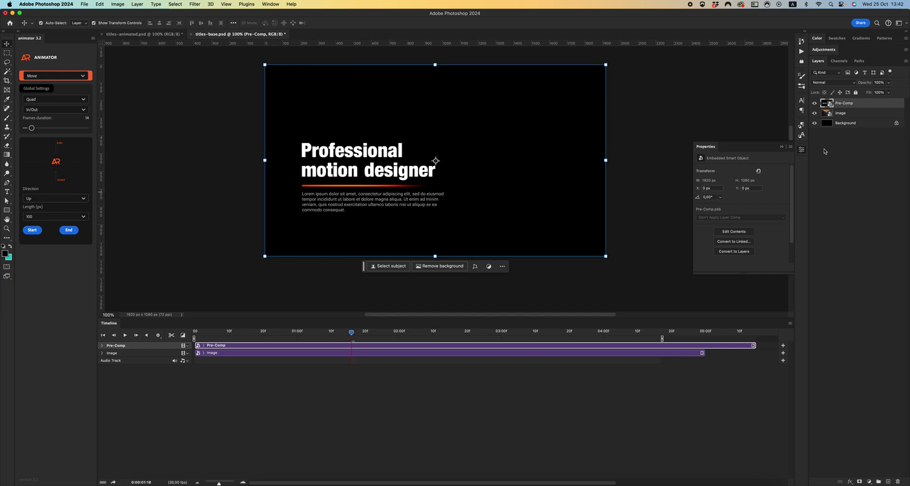
Hide Layer 1 inside the new smart object, then save and close it.
double_click(828, 104)
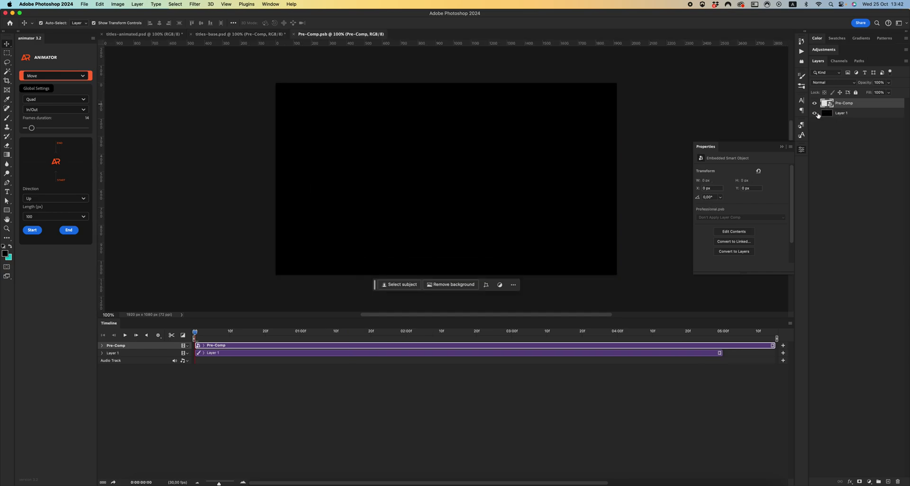
left_click(815, 114)
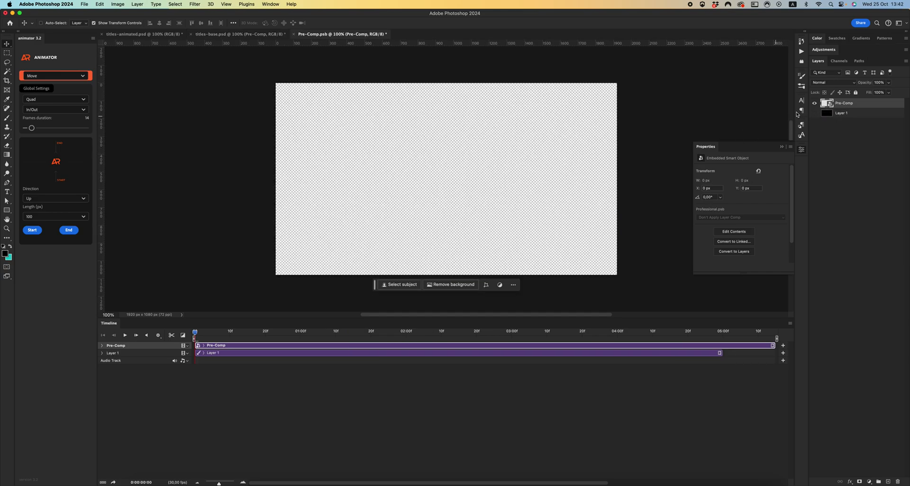
key("super+s")
key("super+w")
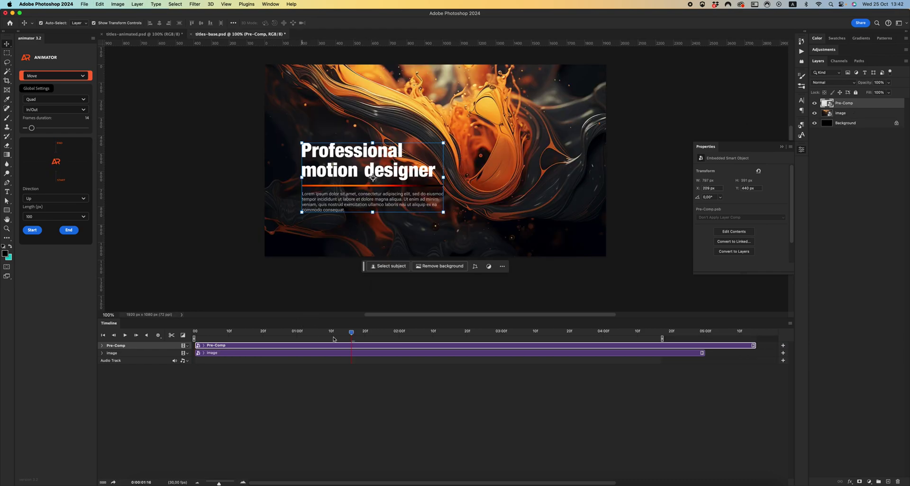
Reposition the title block on the canvas and preview the animation.
left_click_drag(336, 332, 382, 321)
left_click_drag(333, 153, 476, 117)
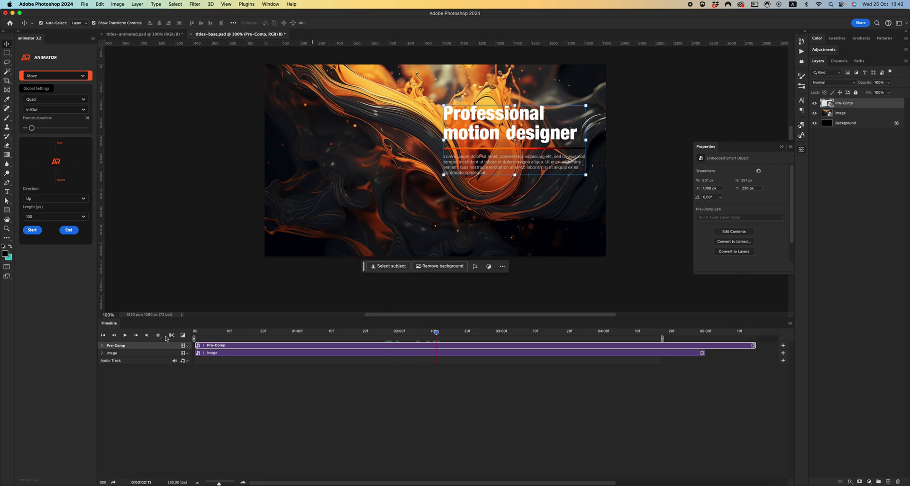
left_click(126, 336)
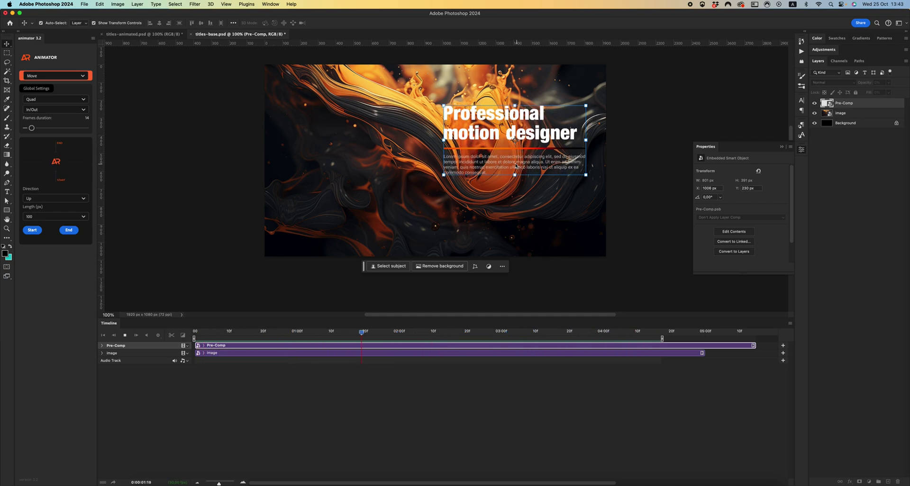
Scale the title block to 63.57% and place it lower right, then play the timeline.
left_click_drag(500, 134, 504, 200)
key("super+t")
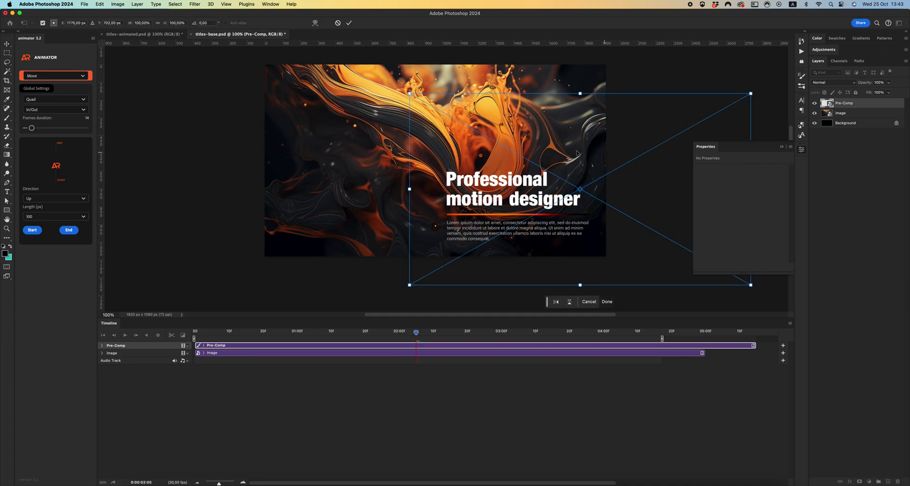
left_click_drag(410, 93, 446, 113)
mouse_move(504, 182)
left_mouse_down()
mouse_move(396, 204)
mouse_move(355, 190)
mouse_move(416, 203)
mouse_move(512, 200)
mouse_move(499, 195)
left_mouse_up()
key("Return")
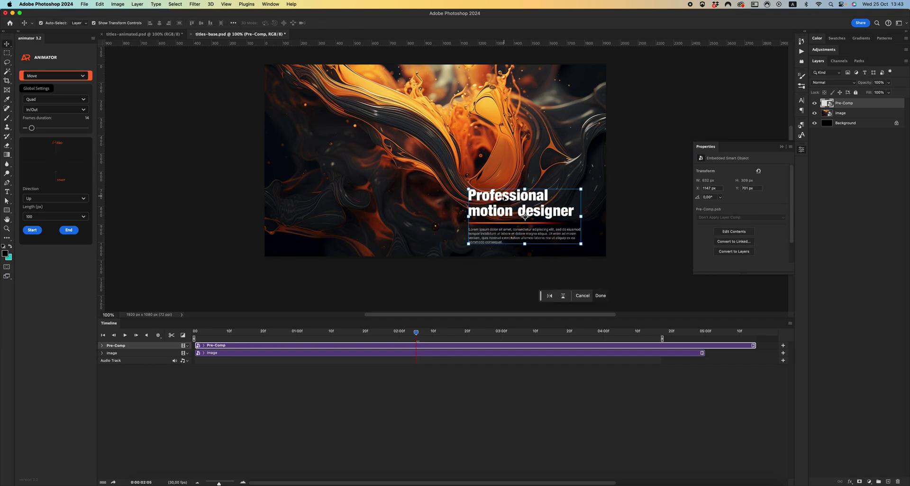
left_click(125, 336)
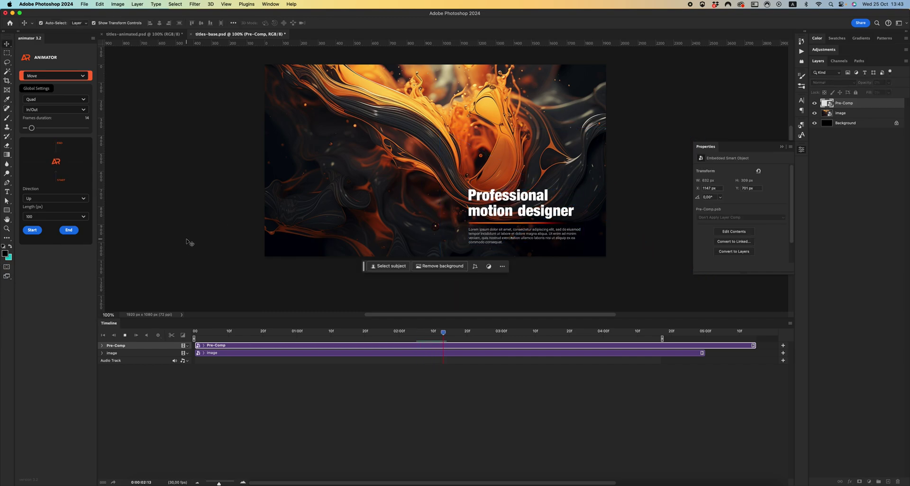